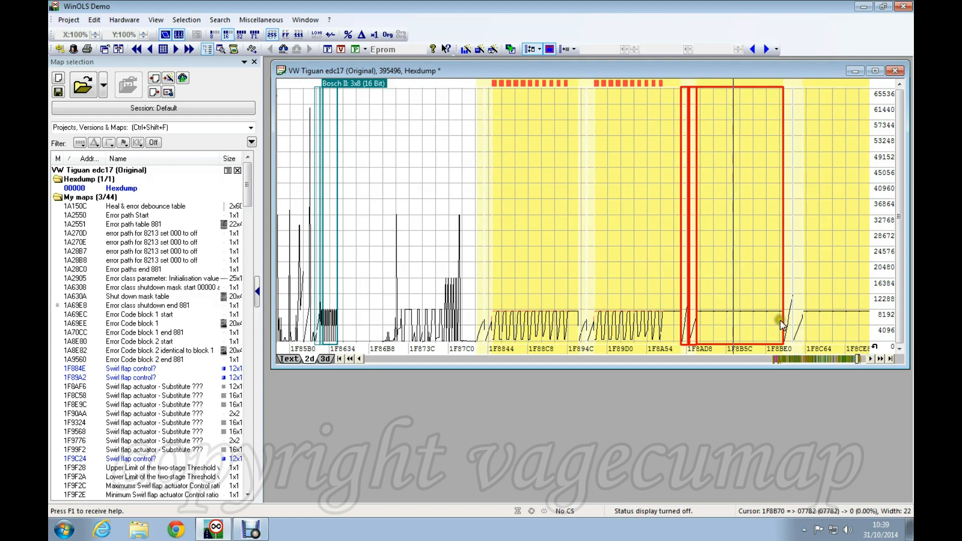
Step: Examine the swirl flap control and actuator substitute maps along the 2D hexdump, from address 1F884E through 1F9C24
{"action": "scroll", "coordinate": [711, 302], "scroll_direction": "down", "scroll_amount": 5}
{"action": "scroll", "coordinate": [799, 327], "scroll_direction": "down", "scroll_amount": 8}
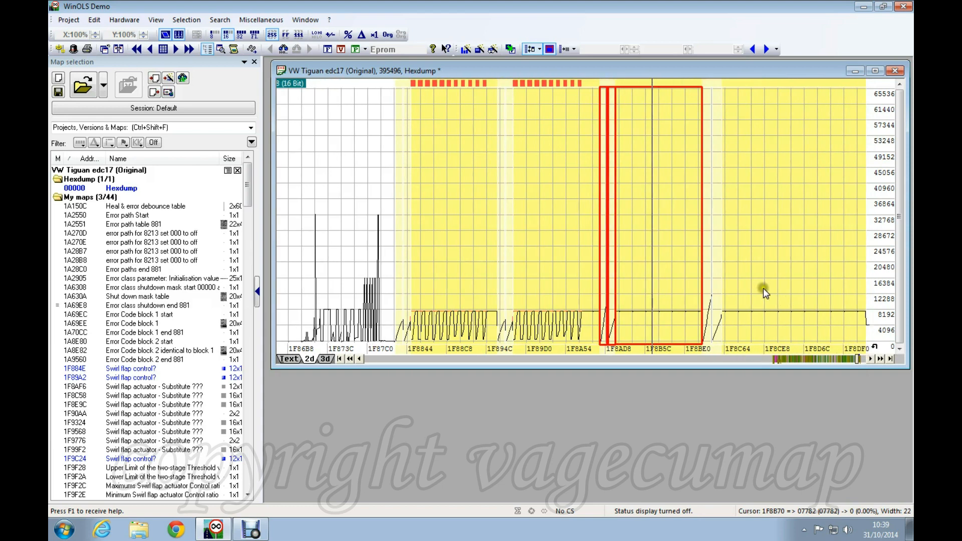
{"action": "scroll", "coordinate": [720, 285], "scroll_direction": "down", "scroll_amount": 8}
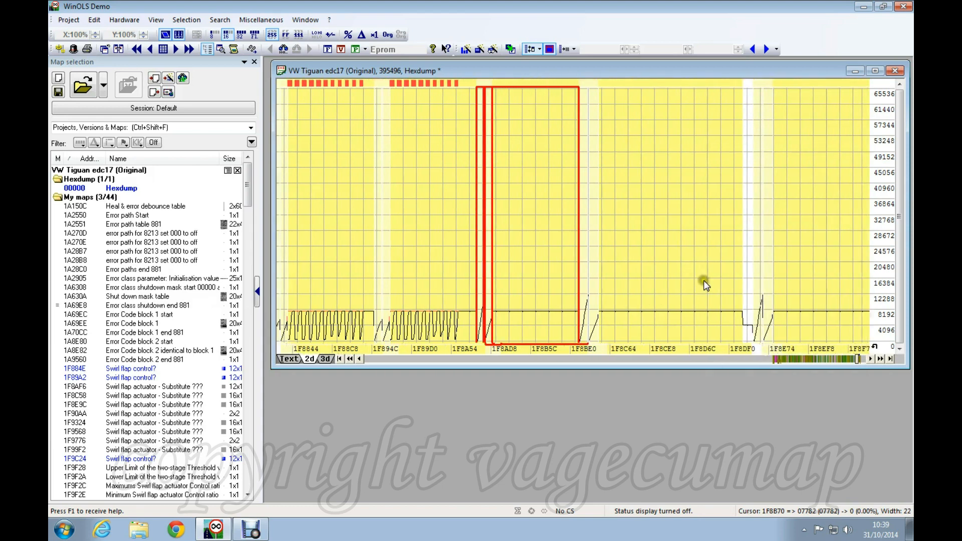
{"action": "scroll", "coordinate": [643, 282], "scroll_direction": "down", "scroll_amount": 3}
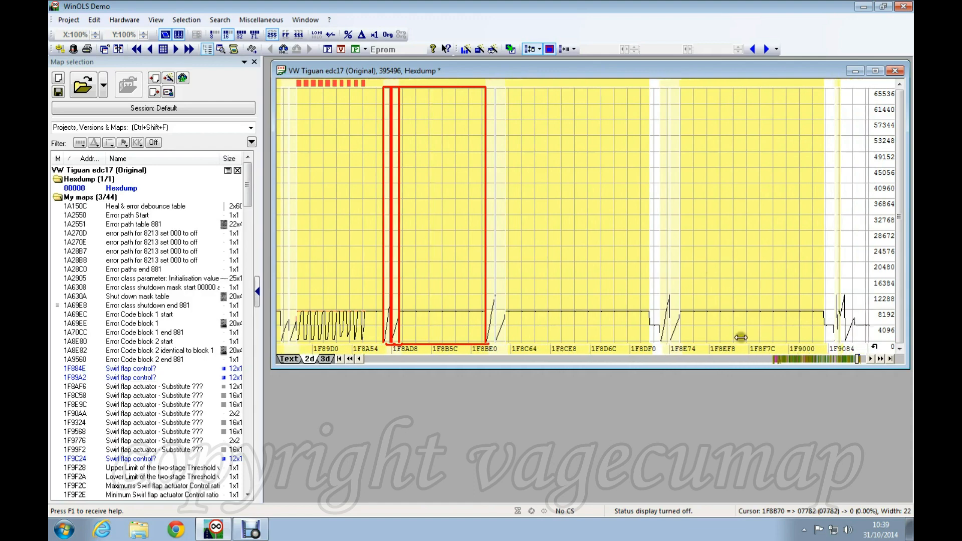
{"action": "left_click", "coordinate": [864, 359]}
{"action": "scroll", "coordinate": [708, 277], "scroll_direction": "down", "scroll_amount": 3}
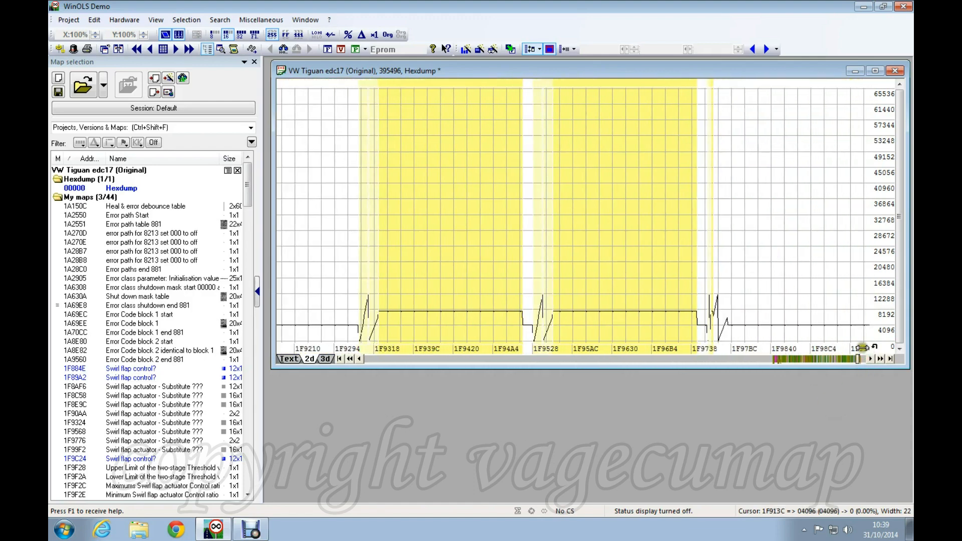
{"action": "left_click", "coordinate": [864, 359]}
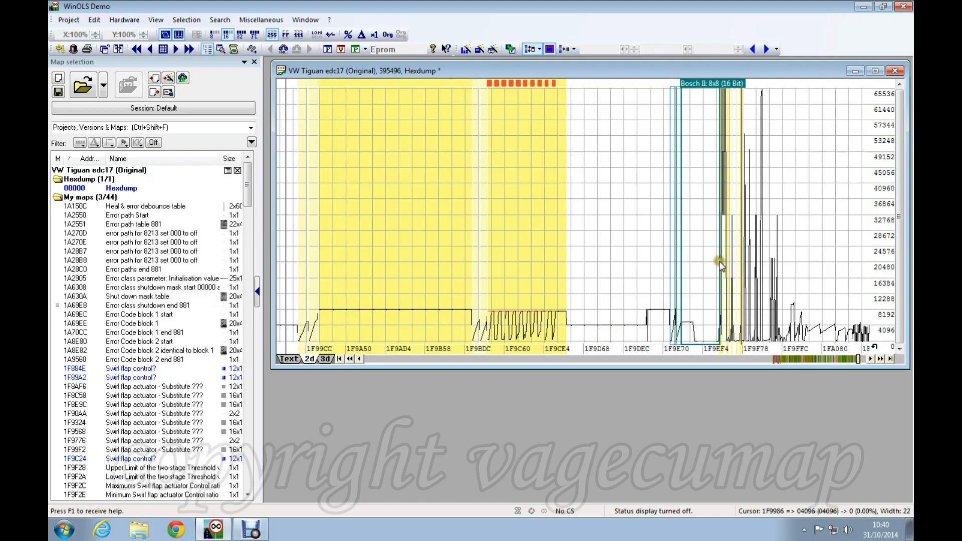
{"action": "left_click_drag", "start_coordinate": [720, 261], "coordinate": [699, 265]}
{"action": "scroll", "coordinate": [699, 265], "scroll_direction": "down", "scroll_amount": 7}
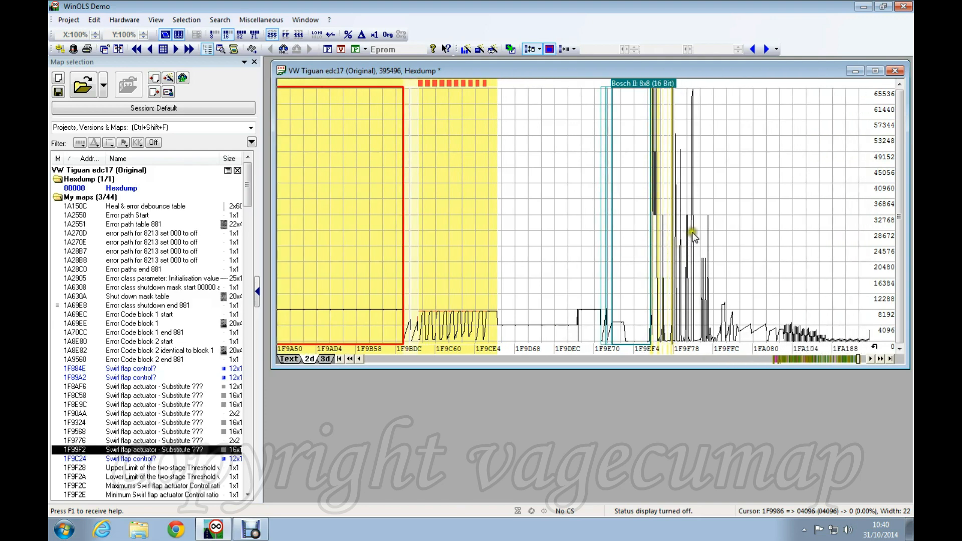
{"action": "scroll", "coordinate": [694, 194], "scroll_direction": "down", "scroll_amount": 5}
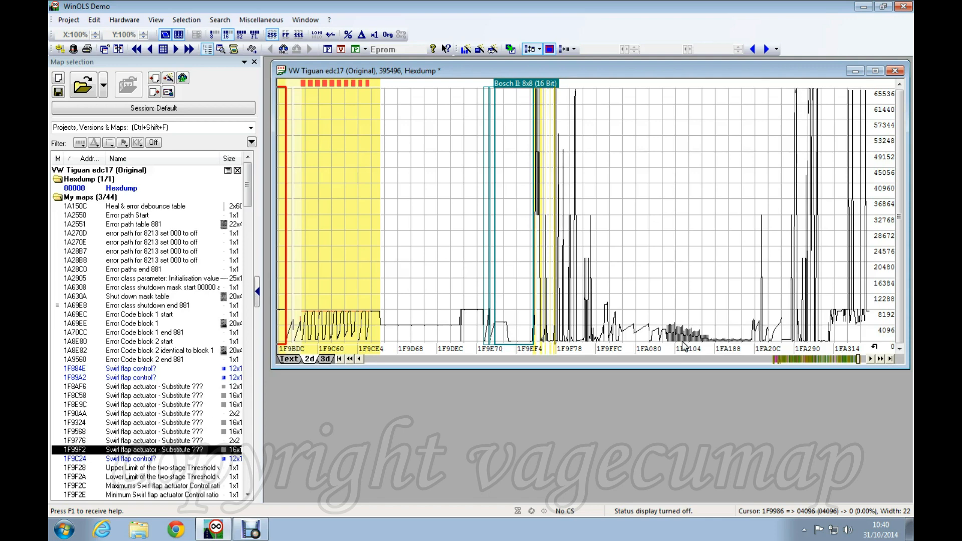
{"action": "left_click", "coordinate": [352, 280]}
{"action": "left_click", "coordinate": [423, 360]}
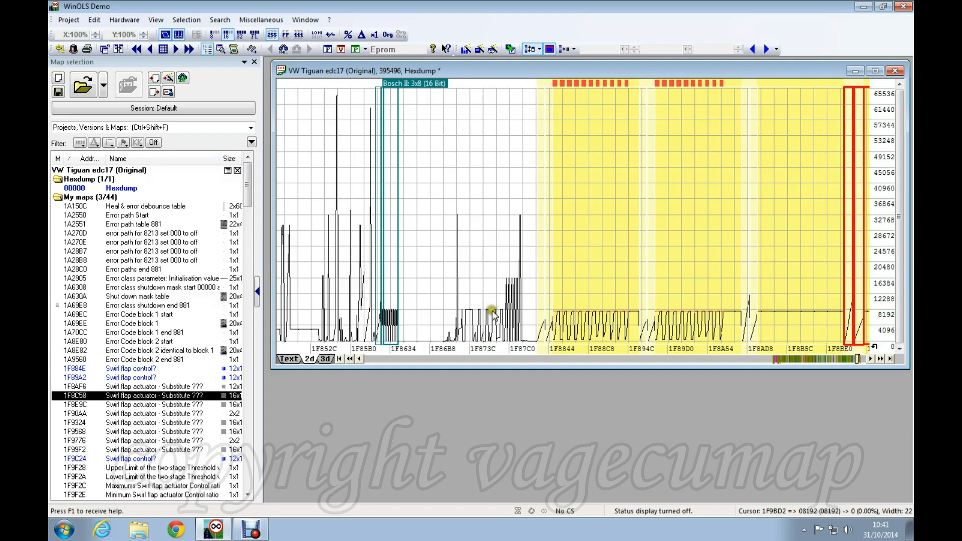
Step: Review the swirl flap maps in the 2D hexdump again, from 1F884E to the single values beyond the Bosch II 8x8 map
{"action": "scroll", "coordinate": [577, 330], "scroll_direction": "down", "scroll_amount": 9}
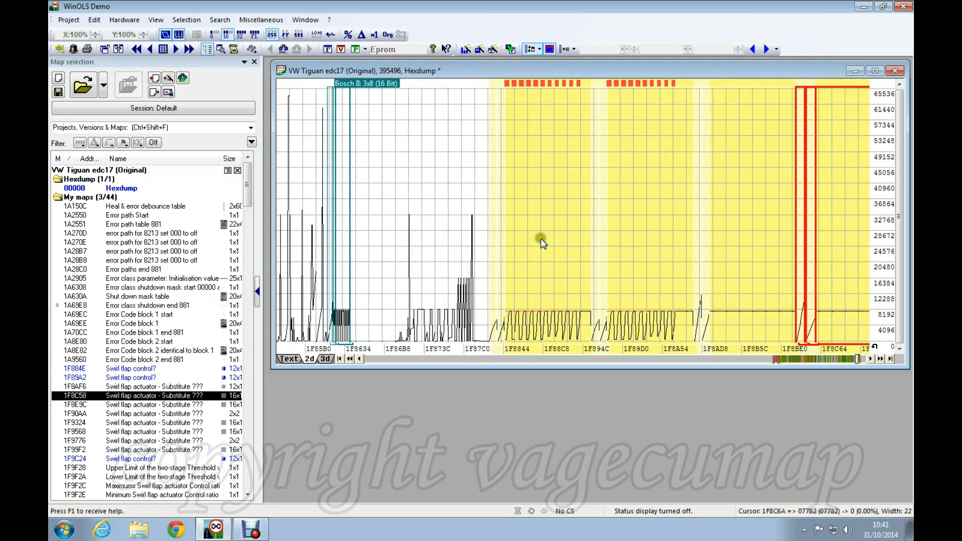
{"action": "scroll", "coordinate": [430, 324], "scroll_direction": "down", "scroll_amount": 7}
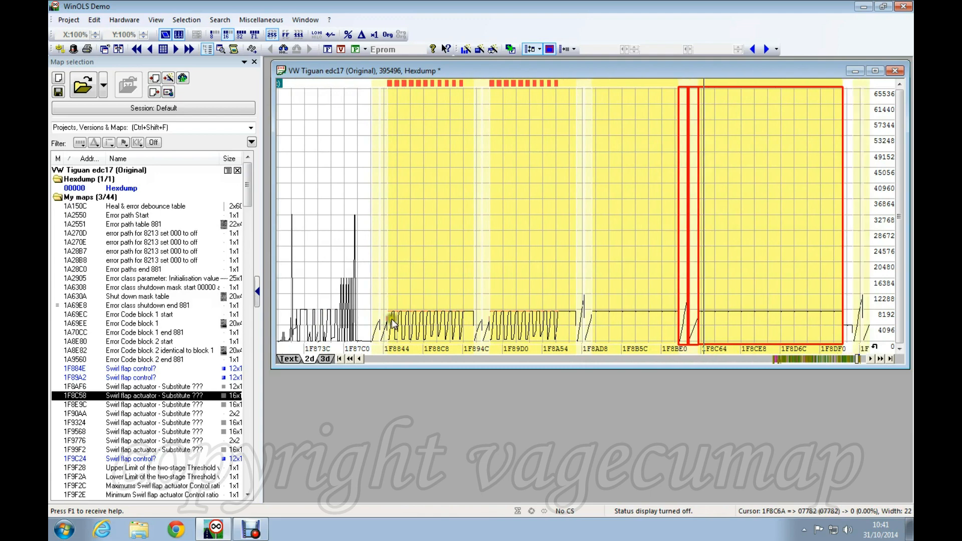
{"action": "scroll", "coordinate": [325, 250], "scroll_direction": "down", "scroll_amount": 4}
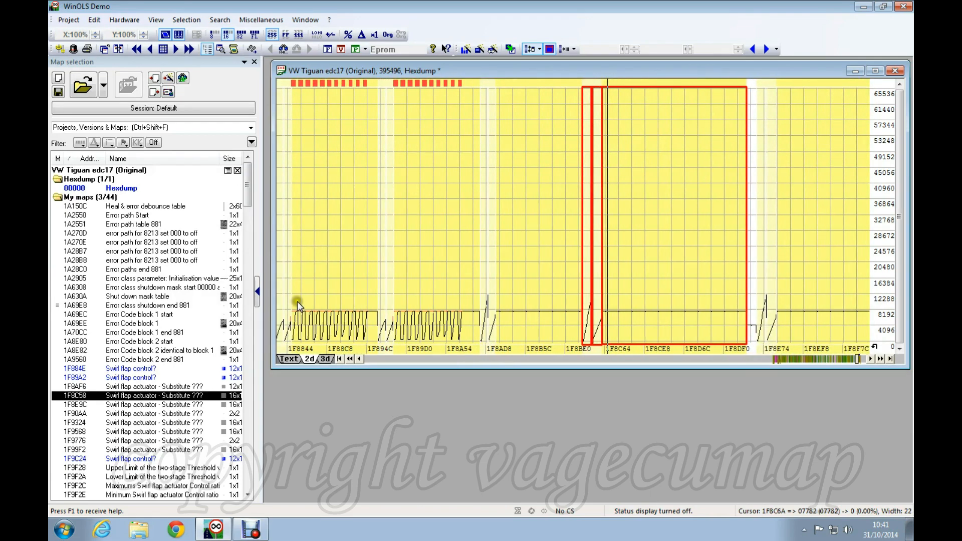
{"action": "left_click", "coordinate": [863, 359]}
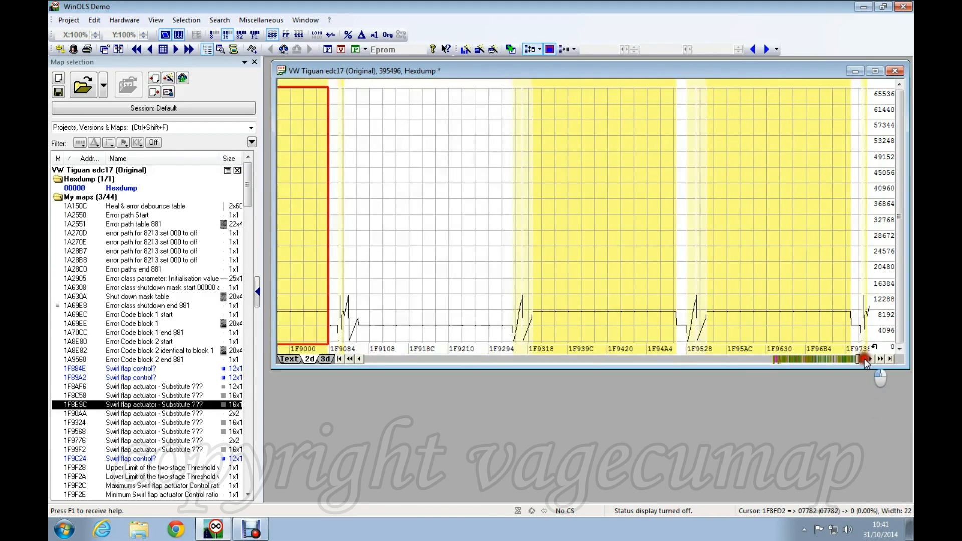
{"action": "left_click", "coordinate": [863, 359]}
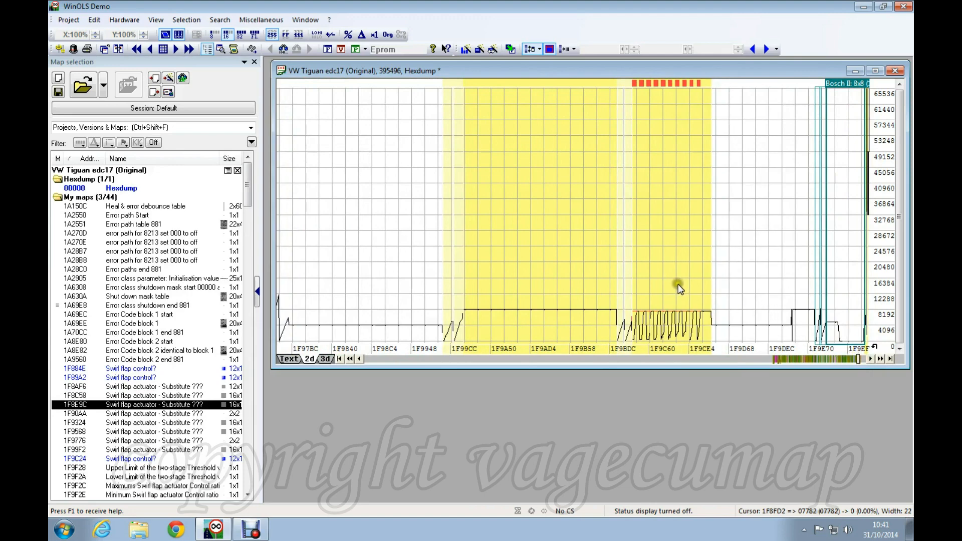
{"action": "scroll", "coordinate": [684, 286], "scroll_direction": "down", "scroll_amount": 3}
{"action": "scroll", "coordinate": [740, 286], "scroll_direction": "down", "scroll_amount": 6}
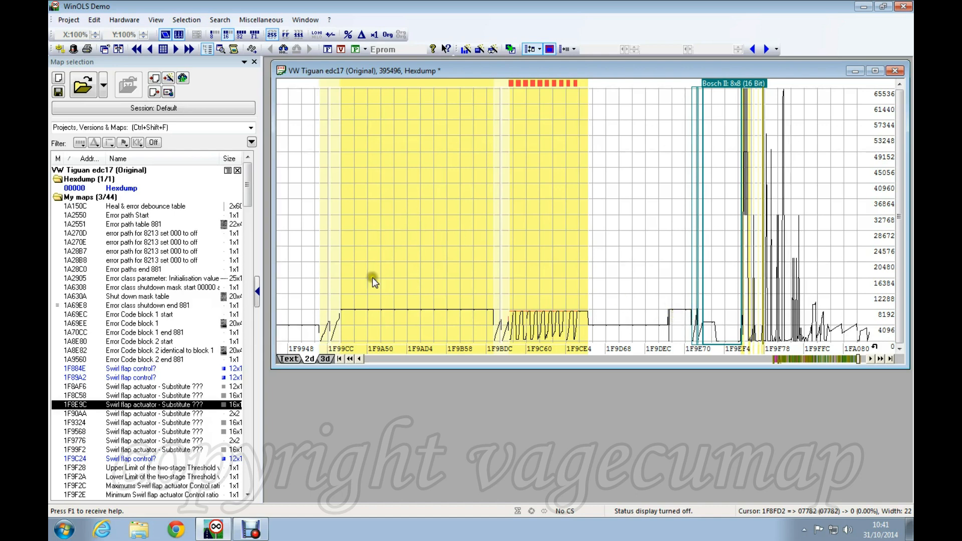
{"action": "scroll", "coordinate": [510, 236], "scroll_direction": "down", "scroll_amount": 5}
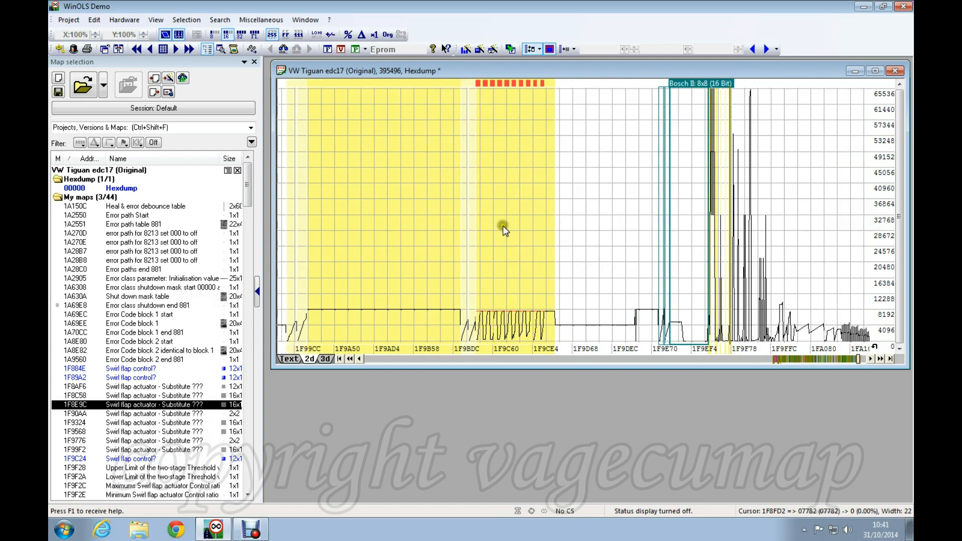
{"action": "scroll", "coordinate": [486, 255], "scroll_direction": "down", "scroll_amount": 3}
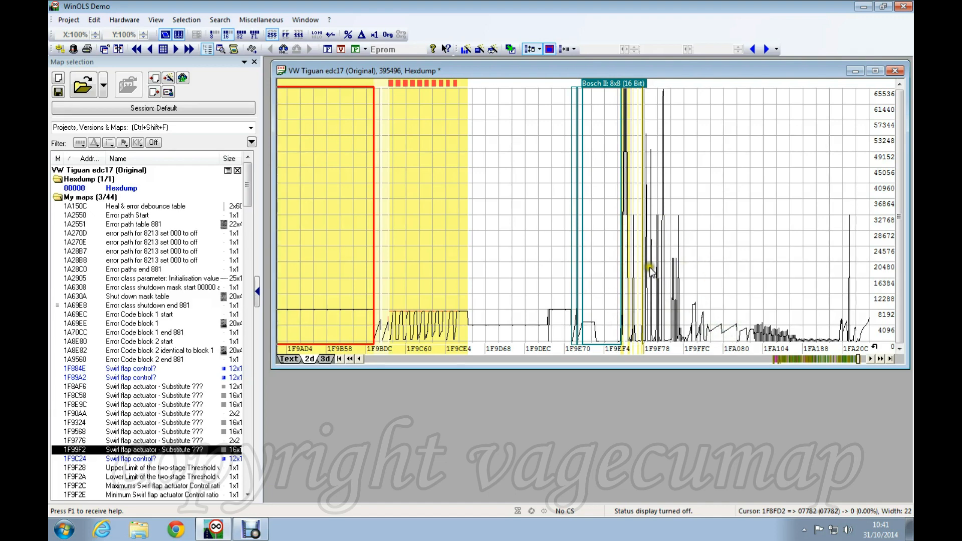
Step: Select the lower limit threshold value at 1F9F2A and show the hexdump as text with its address column in view
{"action": "left_click", "coordinate": [622, 301]}
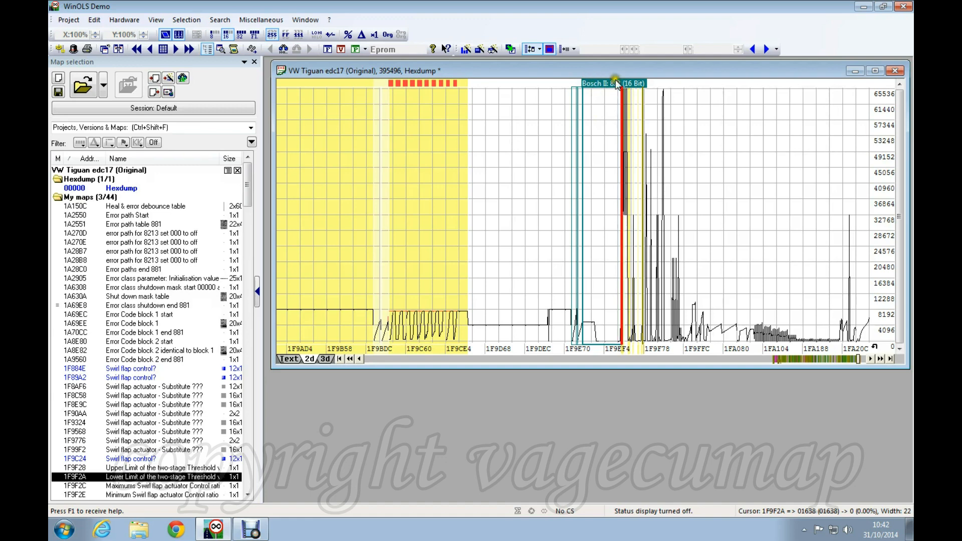
{"action": "left_click", "coordinate": [291, 359]}
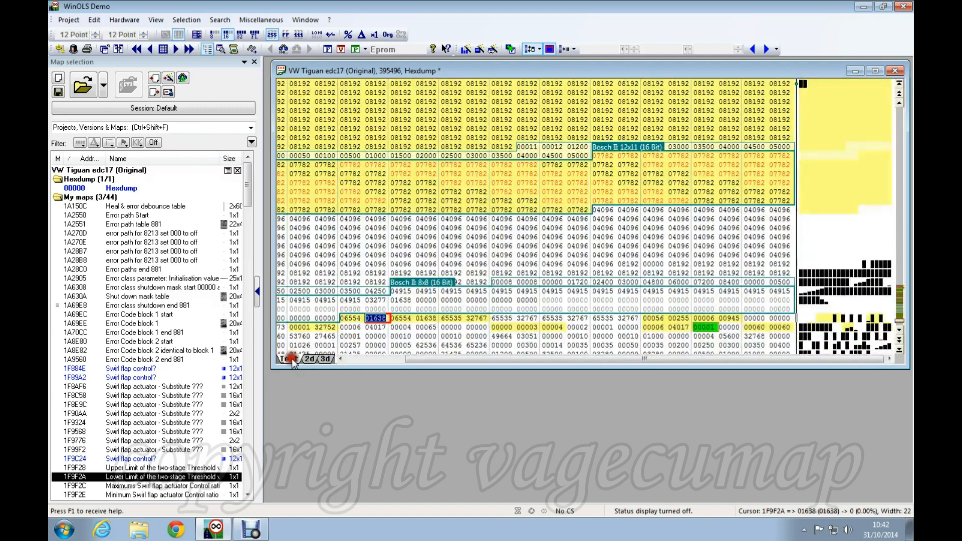
{"action": "scroll", "coordinate": [508, 292], "scroll_direction": "down", "scroll_amount": 2}
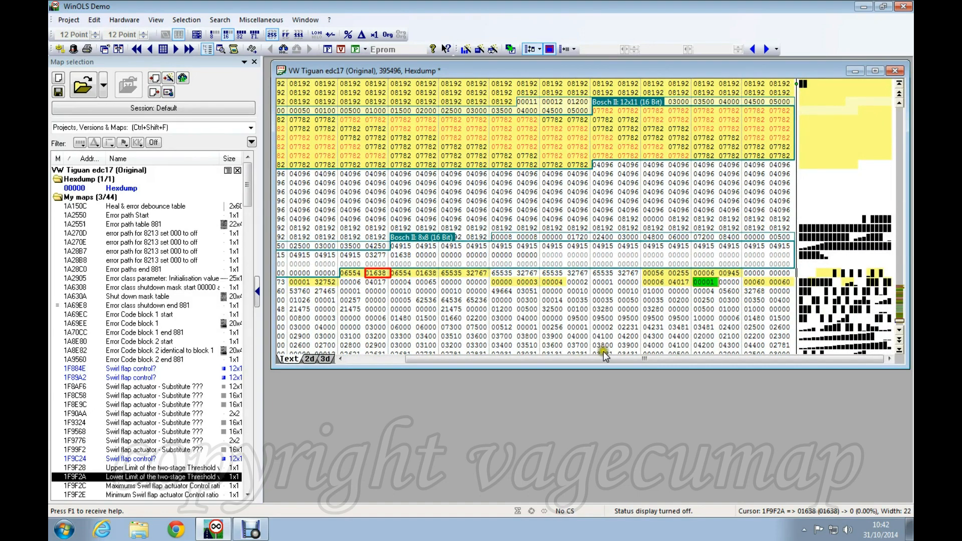
{"action": "left_click_drag", "start_coordinate": [603, 360], "coordinate": [512, 356]}
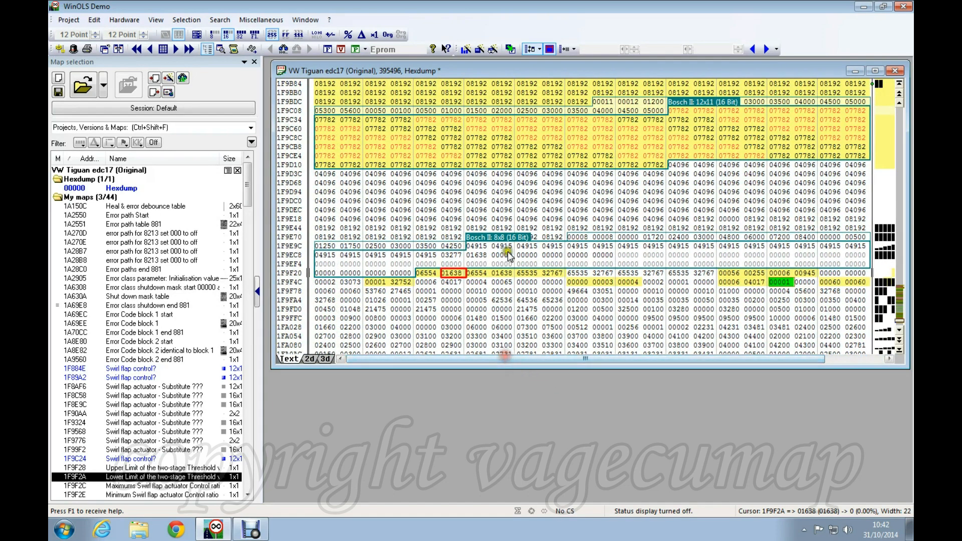
{"action": "scroll", "coordinate": [507, 251], "scroll_direction": "down", "scroll_amount": 2}
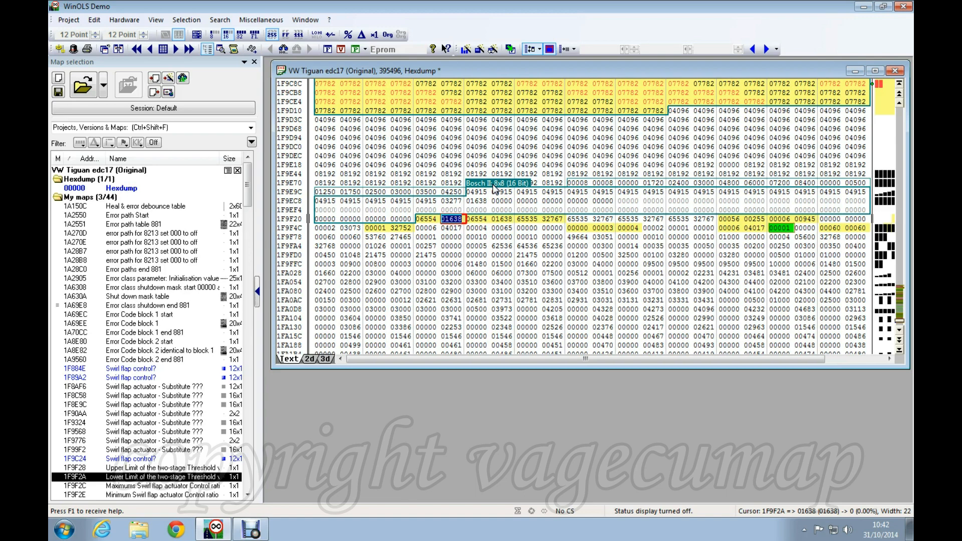
Step: Check the upper limit of the two-stage threshold value switch at 1F9F28 as text in its own reduced map window, closing it when done
{"action": "left_click", "coordinate": [430, 219]}
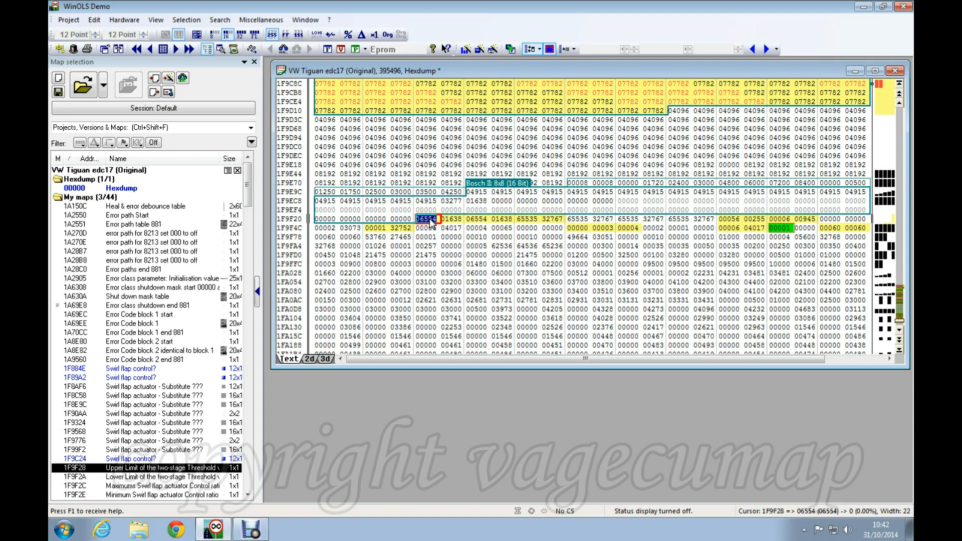
{"action": "double_click", "coordinate": [428, 219]}
{"action": "double_click", "coordinate": [431, 218]}
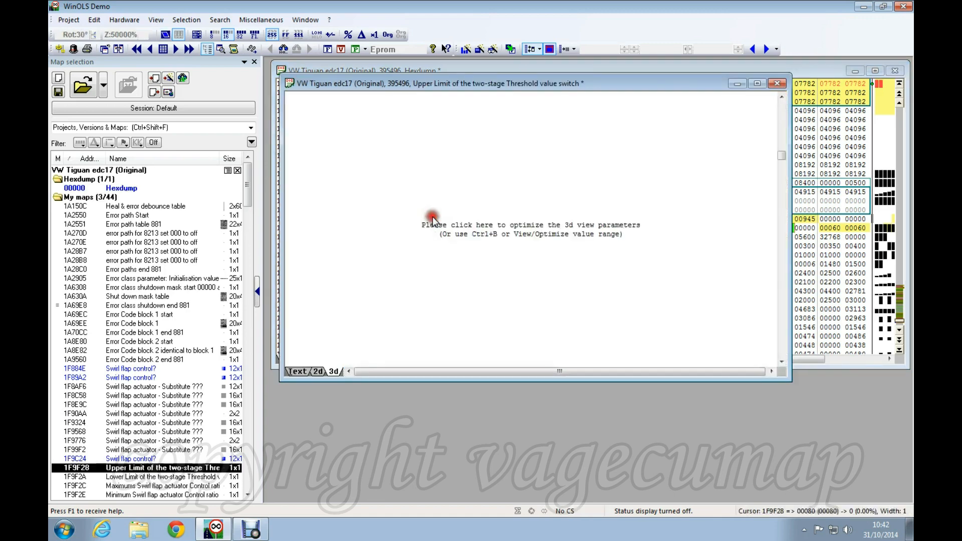
{"action": "left_click", "coordinate": [300, 373]}
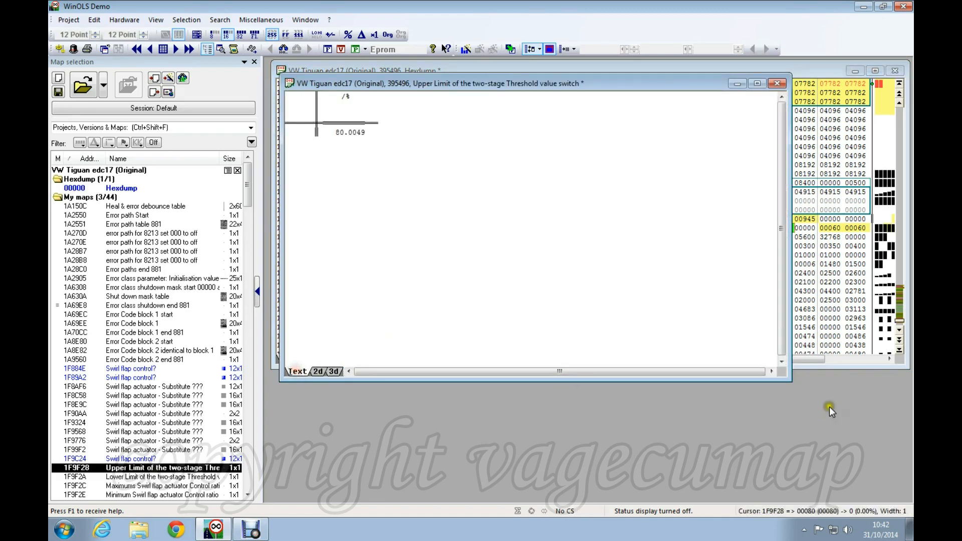
{"action": "left_click_drag", "start_coordinate": [787, 381], "coordinate": [452, 197]}
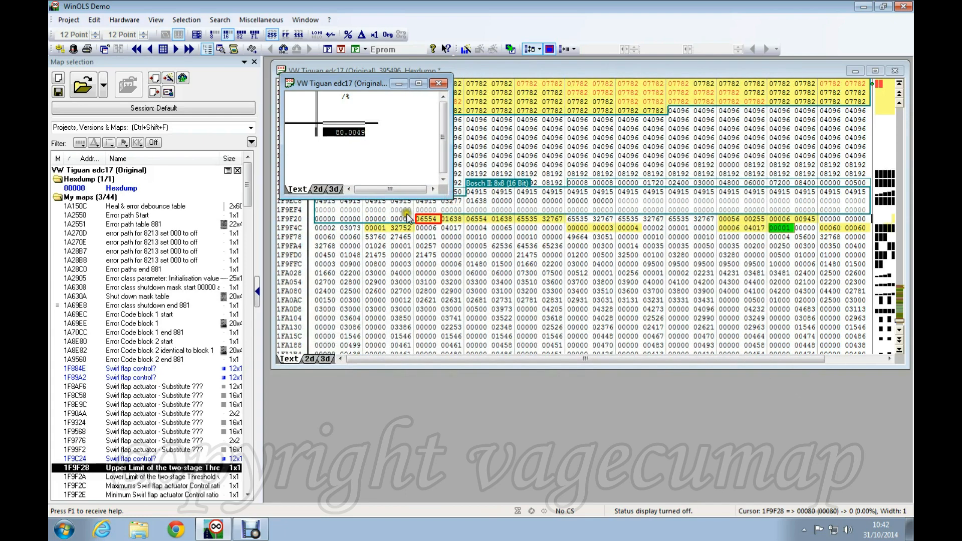
{"action": "left_click", "coordinate": [344, 135]}
{"action": "left_click_drag", "start_coordinate": [349, 120], "coordinate": [380, 131]}
{"action": "left_click", "coordinate": [344, 136]}
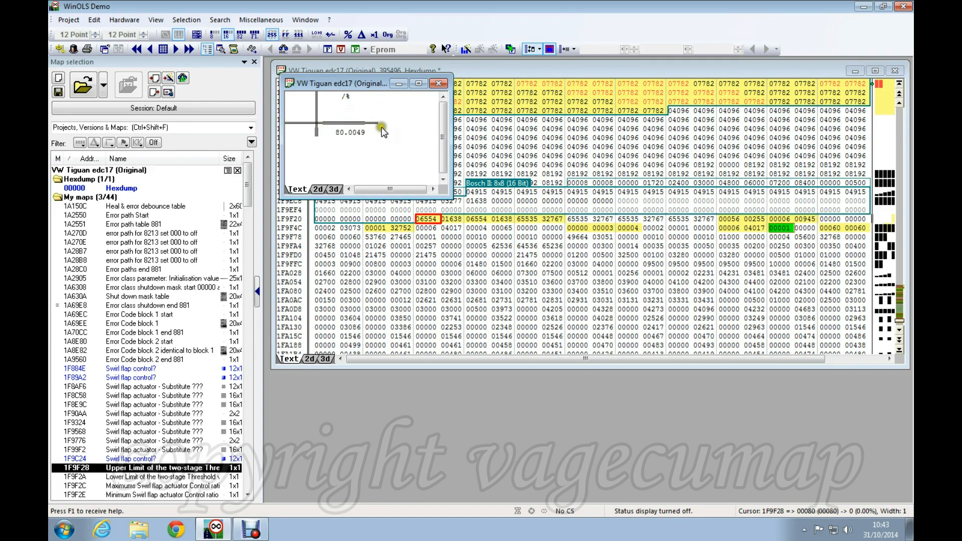
{"action": "left_click", "coordinate": [439, 83]}
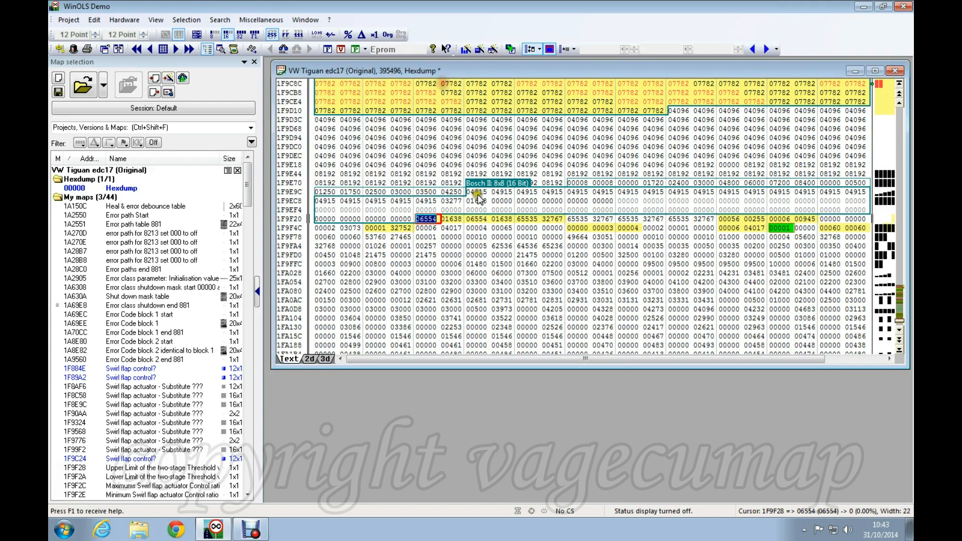
Step: Check the lower limit of the two-stage threshold value switch at 1F9F2A as text in its own reduced map window, closing it when done
{"action": "double_click", "coordinate": [453, 218]}
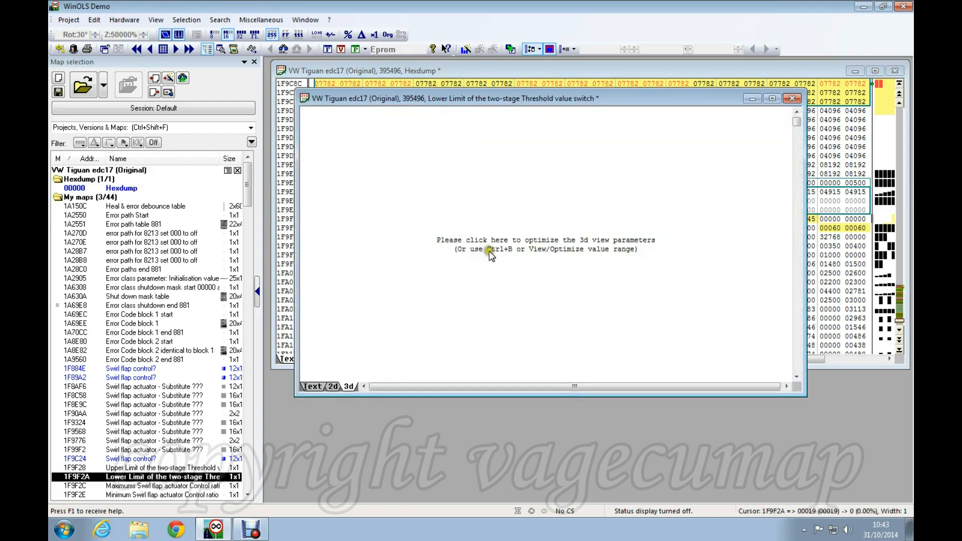
{"action": "left_click", "coordinate": [311, 387]}
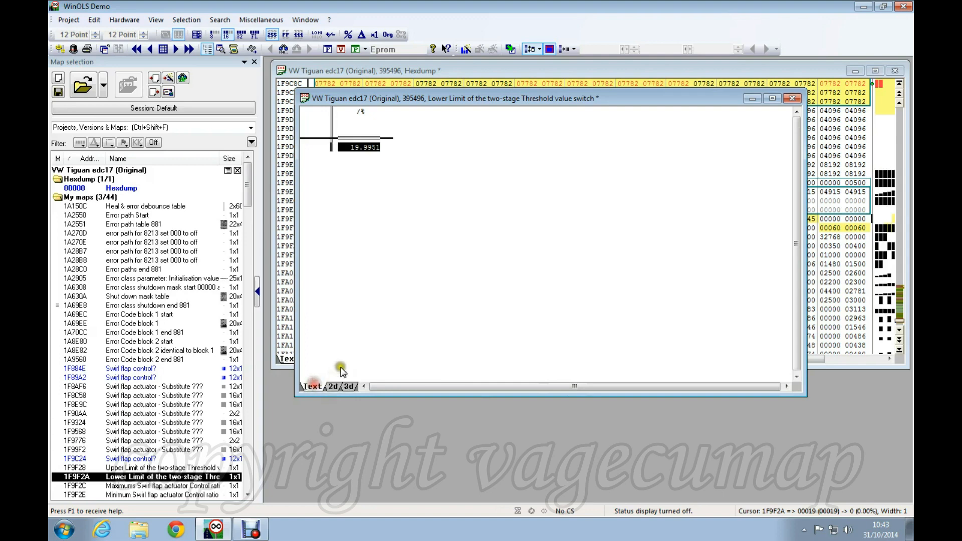
{"action": "left_click_drag", "start_coordinate": [811, 399], "coordinate": [454, 177]}
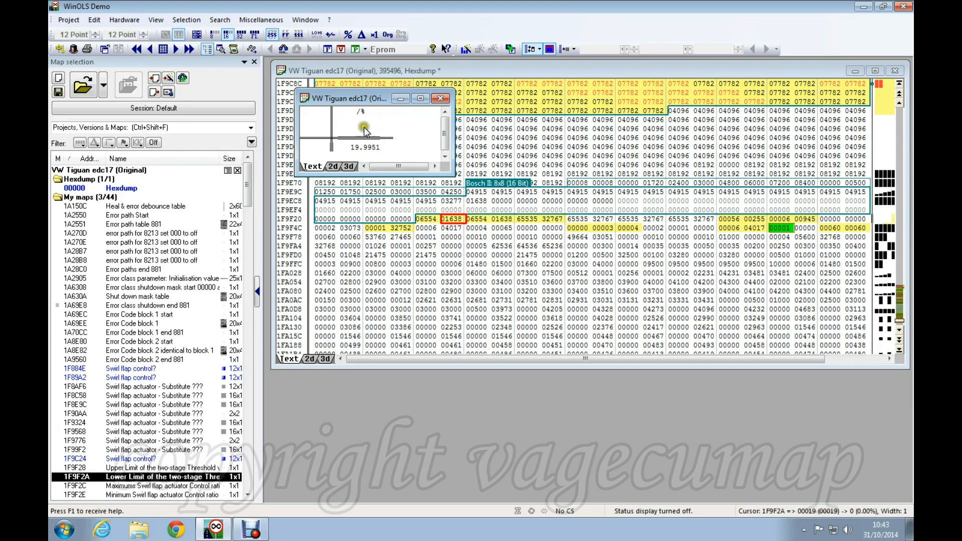
{"action": "left_click", "coordinate": [443, 97]}
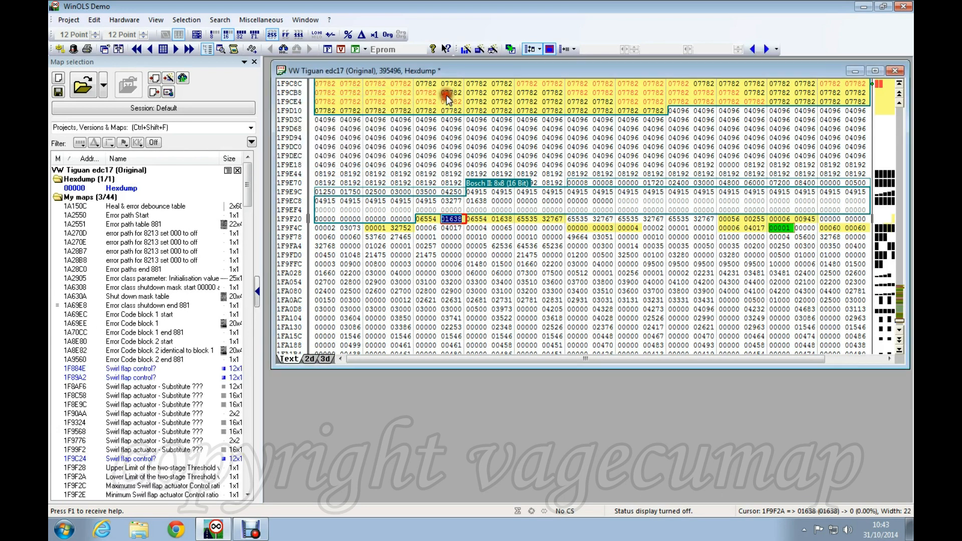
Step: Inspect the threshold limits at 1F9F28 and 1F9F2A and the swirl flap actuator control ratios at 1F9F2C and 1F9F2E one by one
{"action": "left_click", "coordinate": [427, 219]}
{"action": "left_click", "coordinate": [453, 219]}
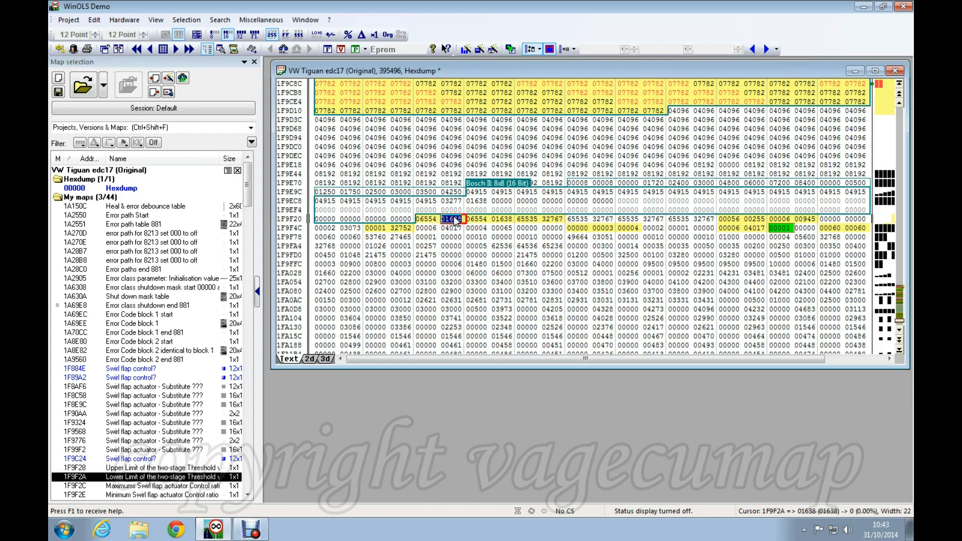
{"action": "left_click", "coordinate": [478, 220]}
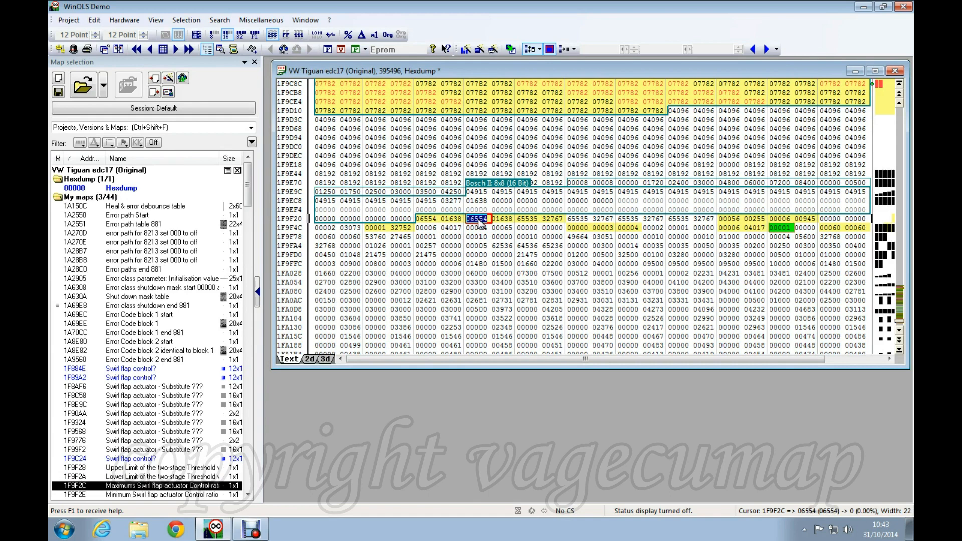
{"action": "left_click", "coordinate": [478, 220]}
{"action": "left_click", "coordinate": [501, 219]}
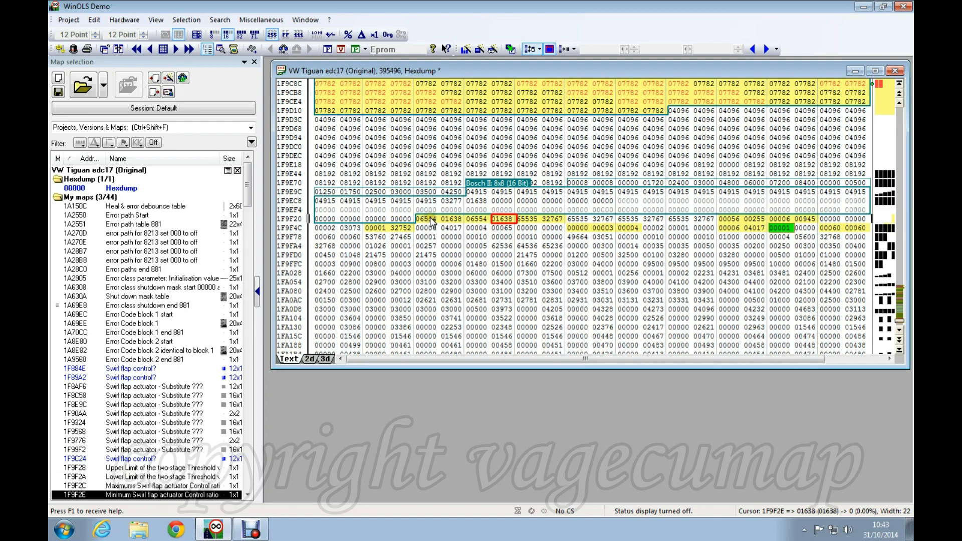
{"action": "left_click", "coordinate": [429, 219]}
{"action": "left_click", "coordinate": [452, 219]}
{"action": "left_click", "coordinate": [477, 219]}
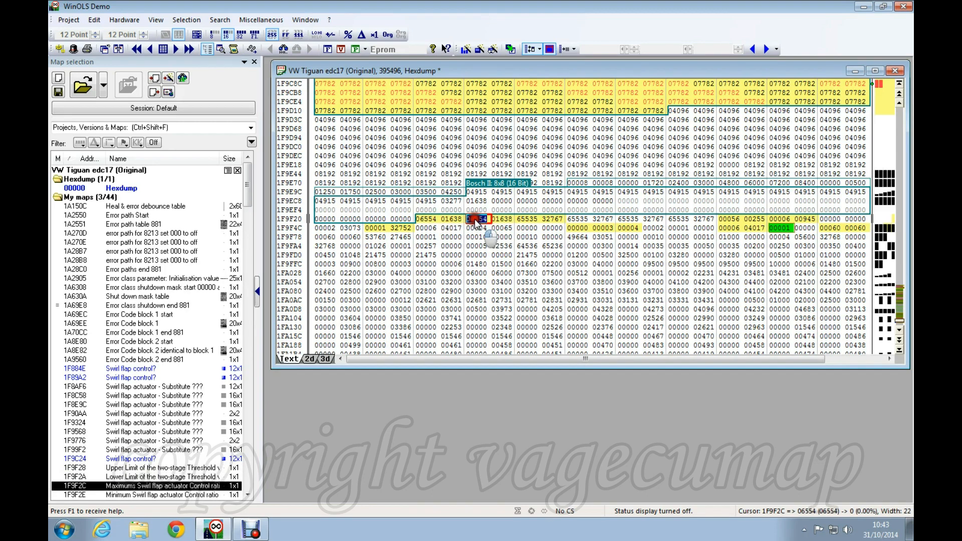
Step: Inspect the minimum swirl flap actuator control ratio at 1F9F2E and the selection bit masks at 1F9F30 and 1F9F40
{"action": "left_click", "coordinate": [496, 221]}
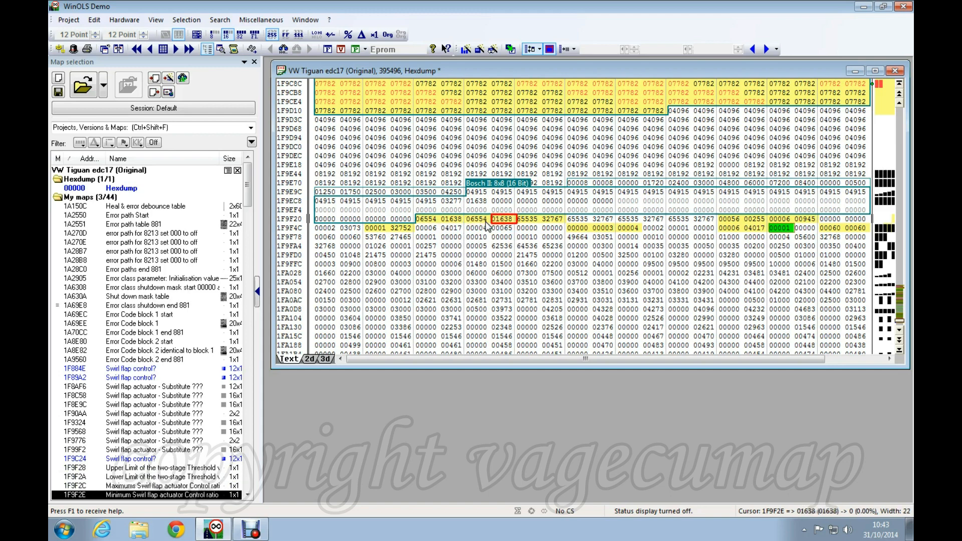
{"action": "left_click", "coordinate": [529, 220]}
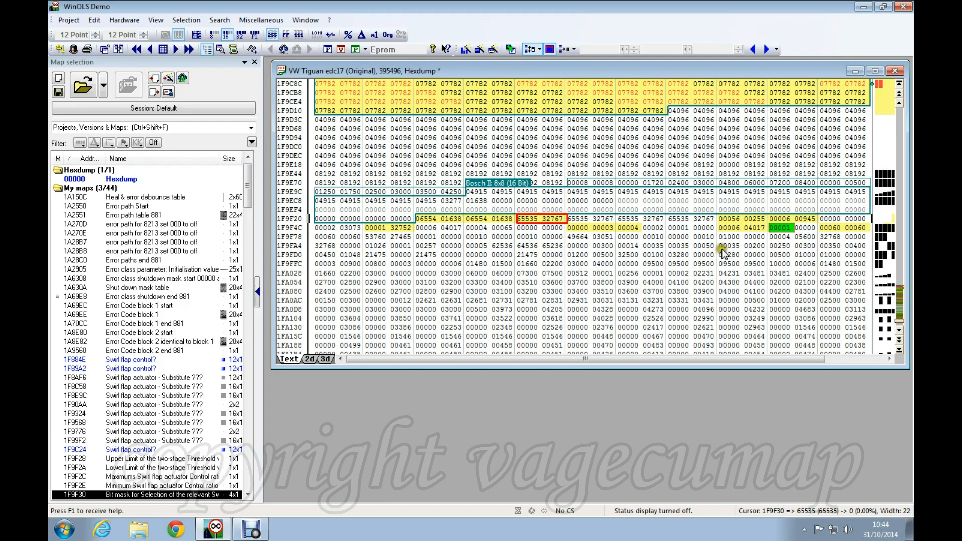
{"action": "left_click", "coordinate": [730, 220]}
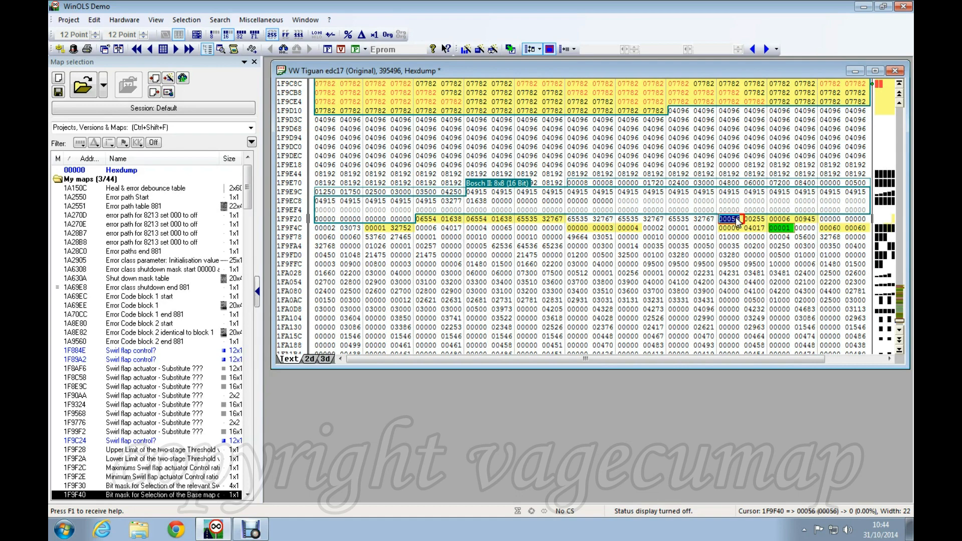
Step: Look back at the swirl flap control map at 1F9C24 and the data preceding it in the hexdump
{"action": "scroll", "coordinate": [645, 166], "scroll_direction": "up", "scroll_amount": 4}
{"action": "left_click", "coordinate": [612, 194]}
{"action": "left_click_drag", "start_coordinate": [602, 136], "coordinate": [598, 128]}
{"action": "left_click", "coordinate": [593, 98]}
{"action": "left_click", "coordinate": [598, 185]}
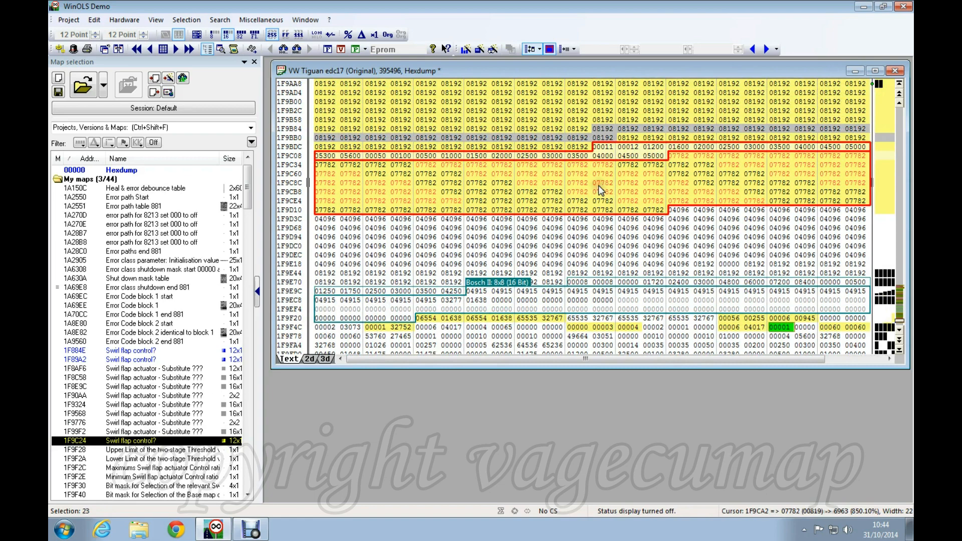
{"action": "scroll", "coordinate": [707, 193], "scroll_direction": "down", "scroll_amount": 3}
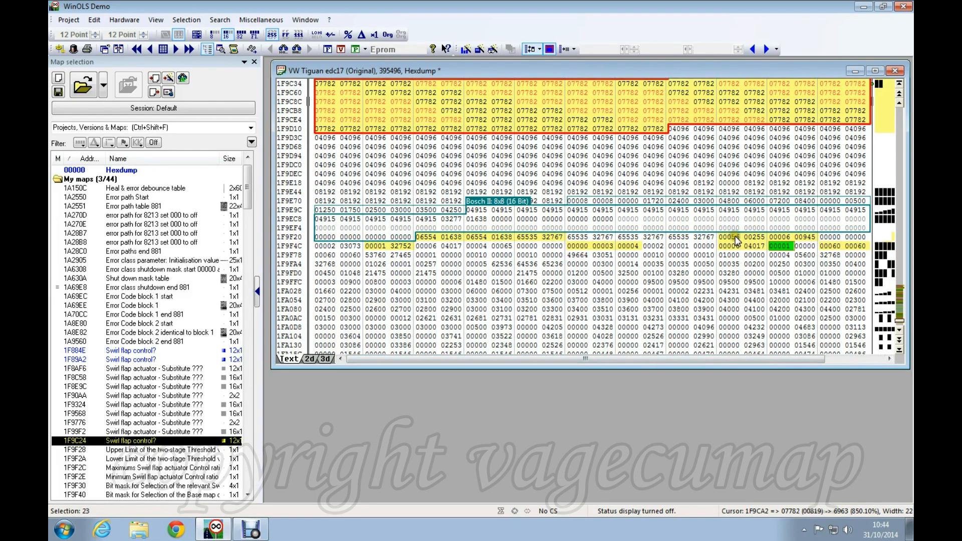
Step: Inspect the base map selection bit masks at 1F9F40 and 1F9F42 and the regeneration selection bit mask at 1F9F44
{"action": "left_click", "coordinate": [729, 237]}
{"action": "left_click", "coordinate": [756, 237]}
{"action": "double_click", "coordinate": [756, 239]}
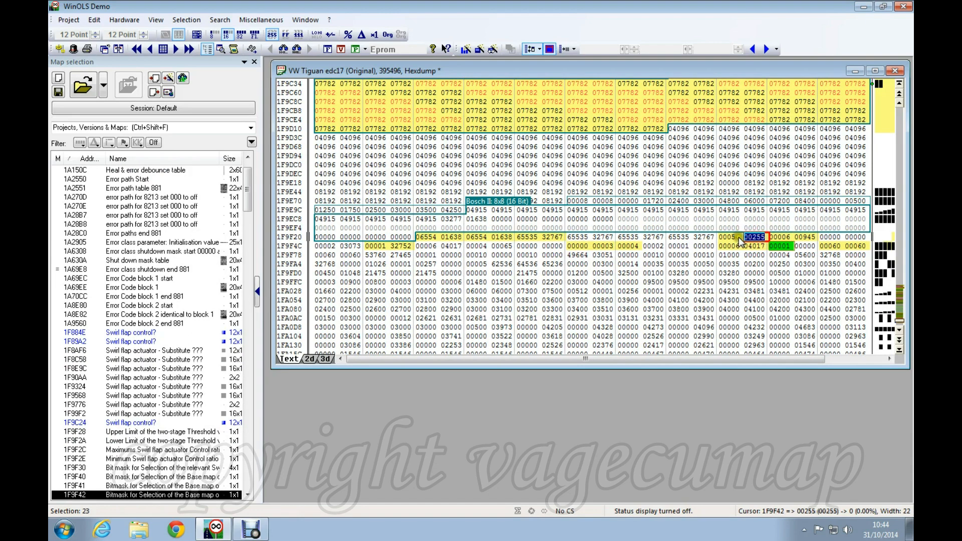
{"action": "left_click", "coordinate": [784, 237]}
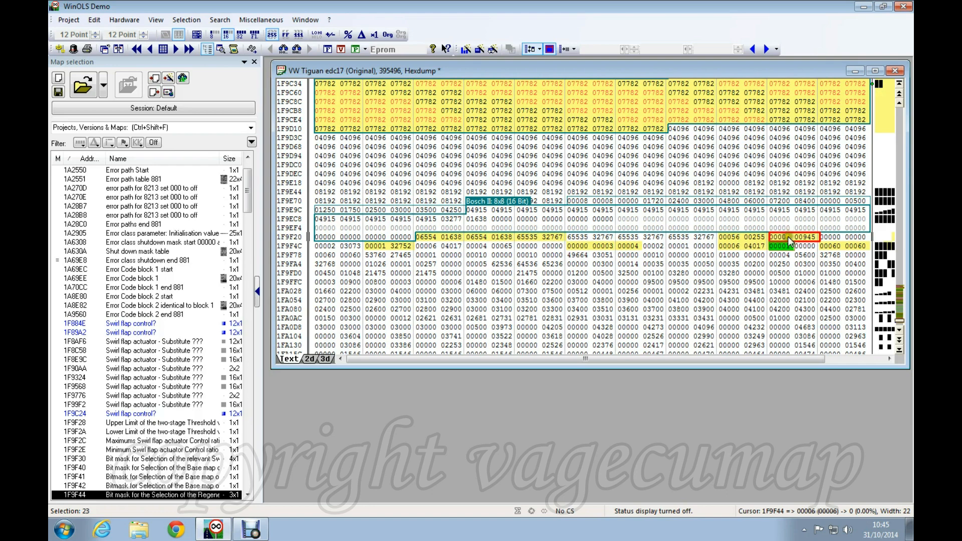
Step: Inspect the switch-off bit mask at 1F9F50, priority list at 1F9F60, operating mode bit mask at 1F9F6C and delay time at 1F9F74
{"action": "left_click", "coordinate": [376, 245]}
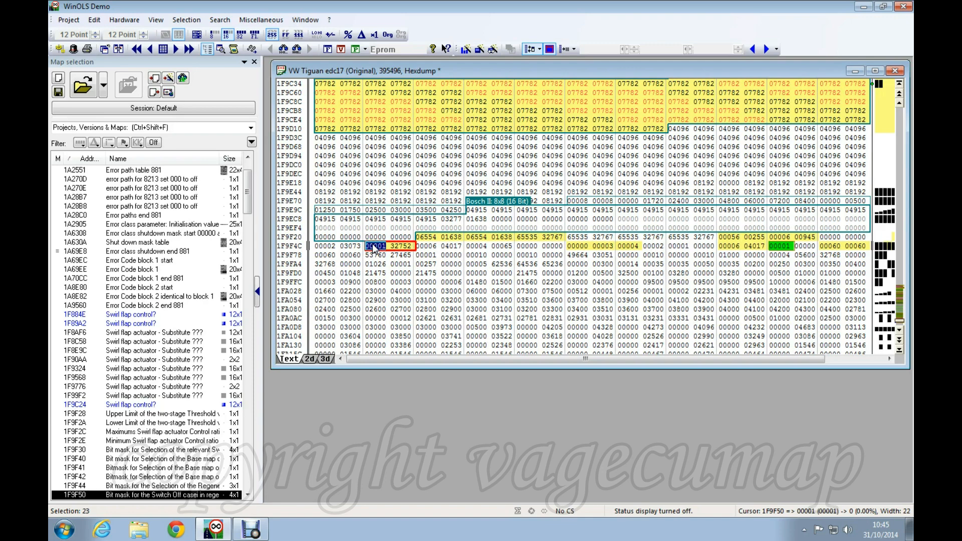
{"action": "left_click", "coordinate": [584, 247]}
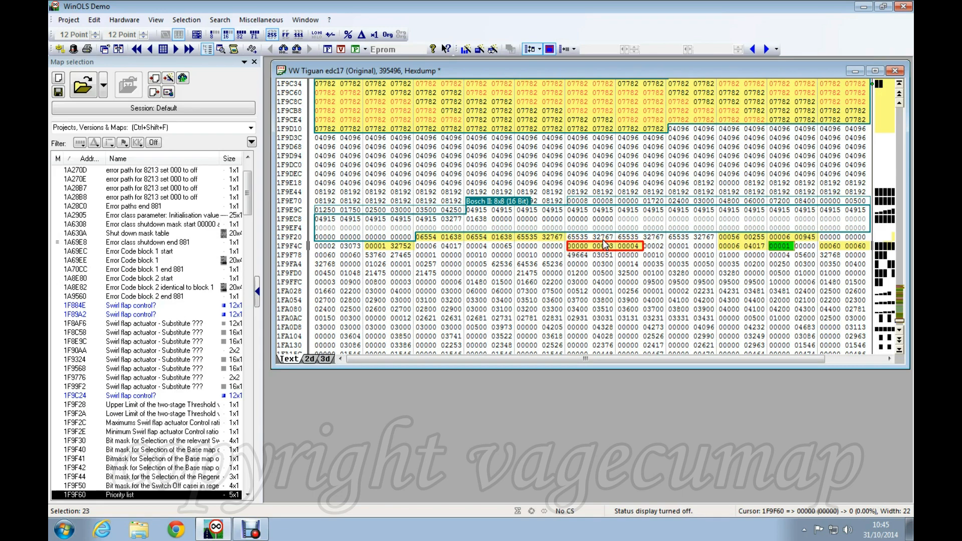
{"action": "scroll", "coordinate": [604, 246], "scroll_direction": "up", "scroll_amount": 3}
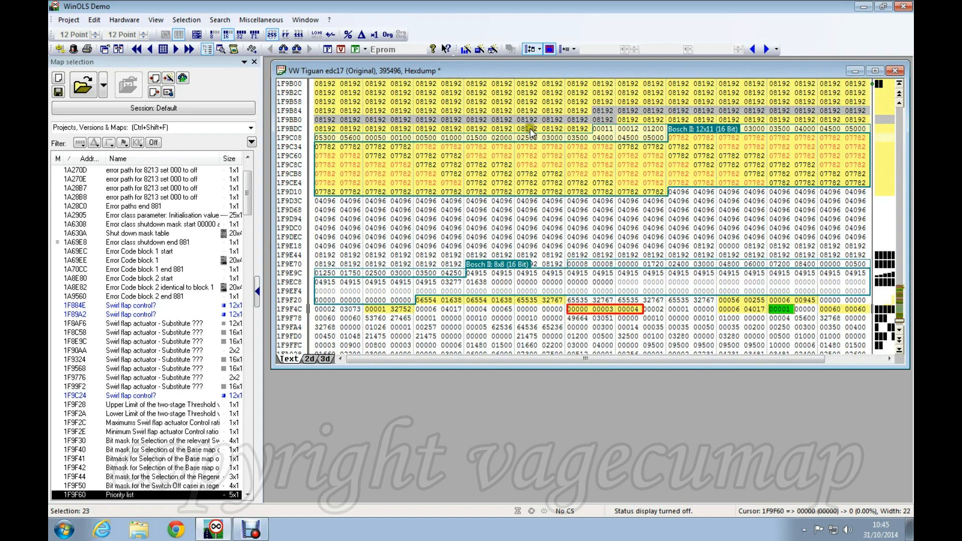
{"action": "scroll", "coordinate": [629, 238], "scroll_direction": "down", "scroll_amount": 3}
{"action": "left_click", "coordinate": [621, 237]}
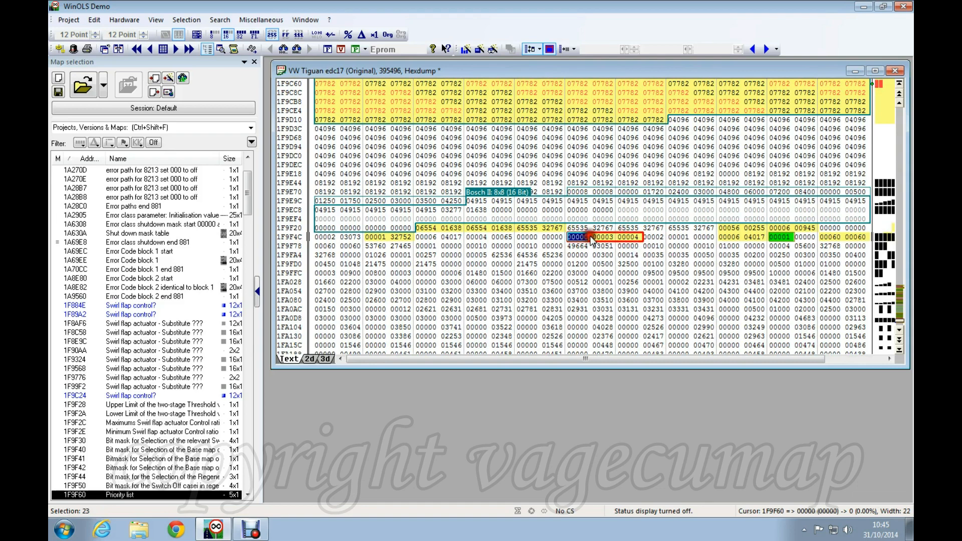
{"action": "left_click", "coordinate": [726, 238]}
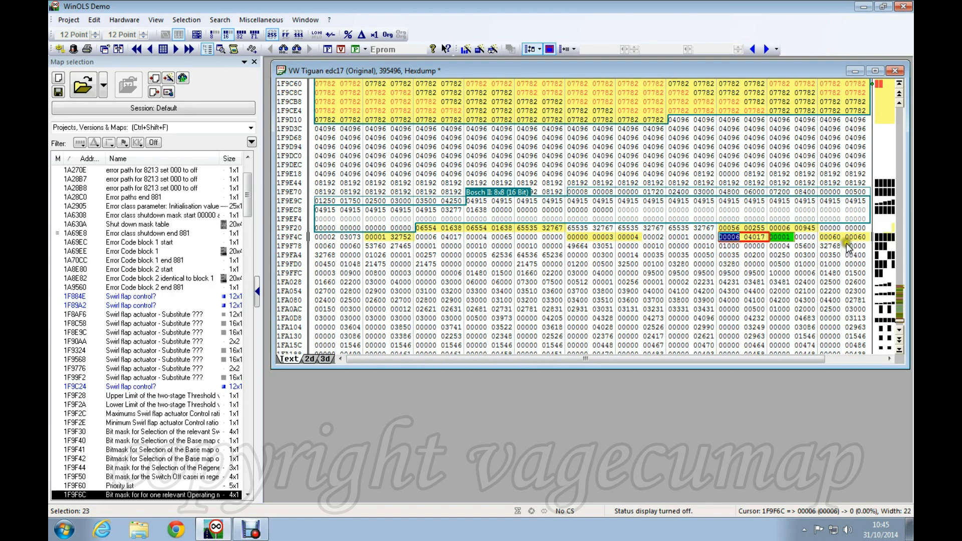
{"action": "left_click", "coordinate": [831, 237]}
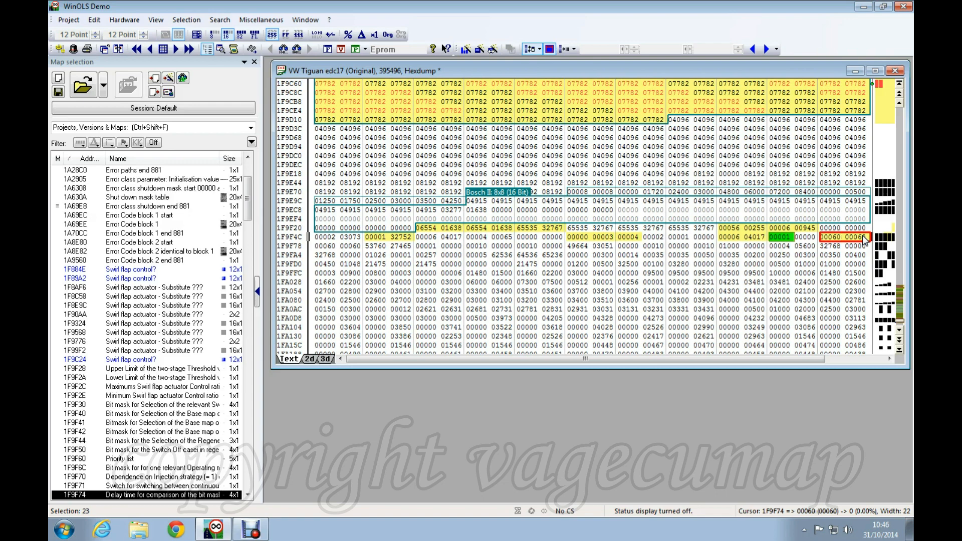
Step: Compare the bit masks at 1F9F50, 1F9F42 and 1F9F6C with the injection strategy dependence at 1F9F70
{"action": "left_click", "coordinate": [378, 237]}
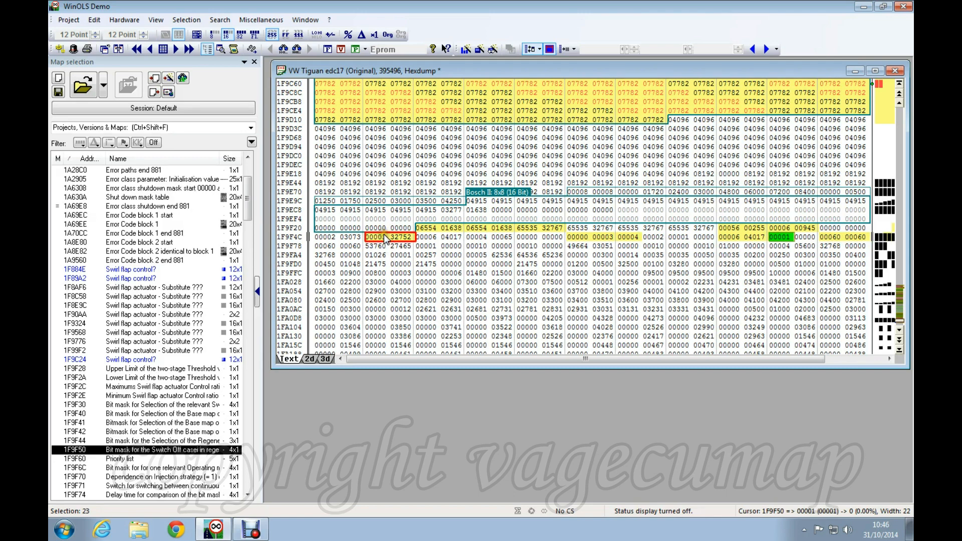
{"action": "left_click", "coordinate": [754, 229]}
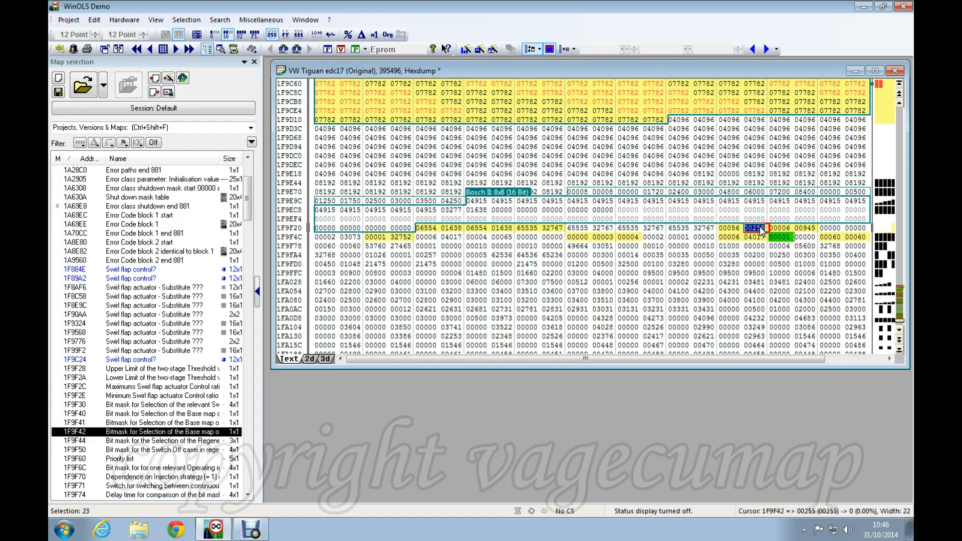
{"action": "left_click", "coordinate": [377, 237]}
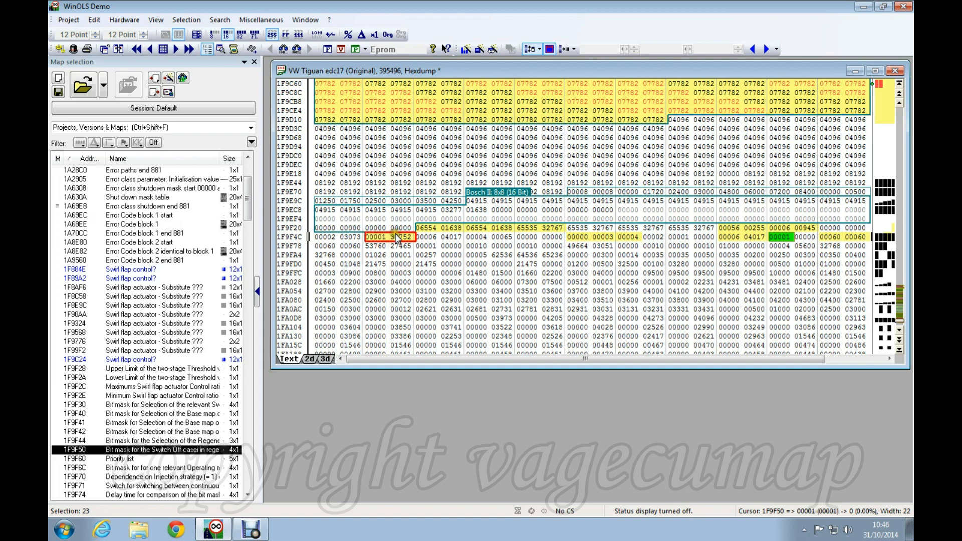
{"action": "left_click", "coordinate": [728, 238]}
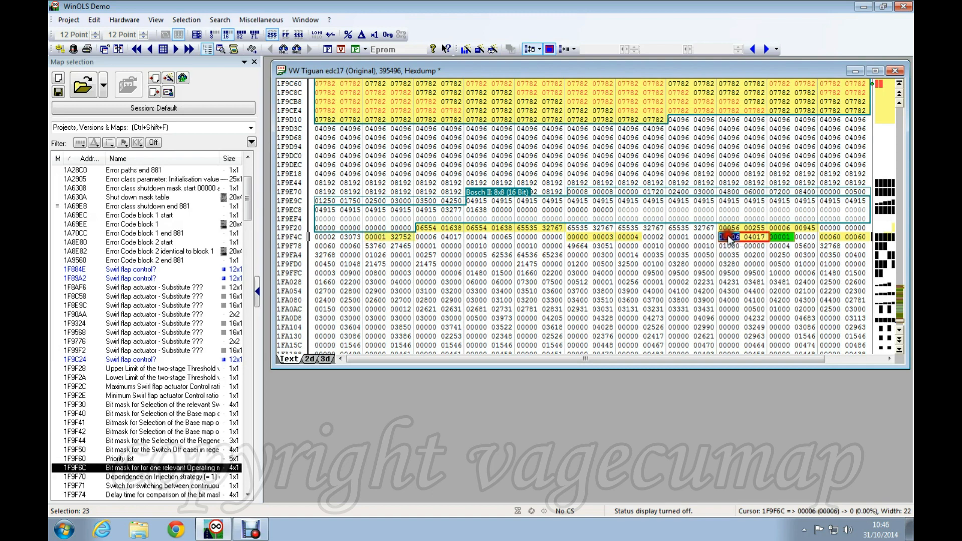
{"action": "left_click", "coordinate": [779, 239]}
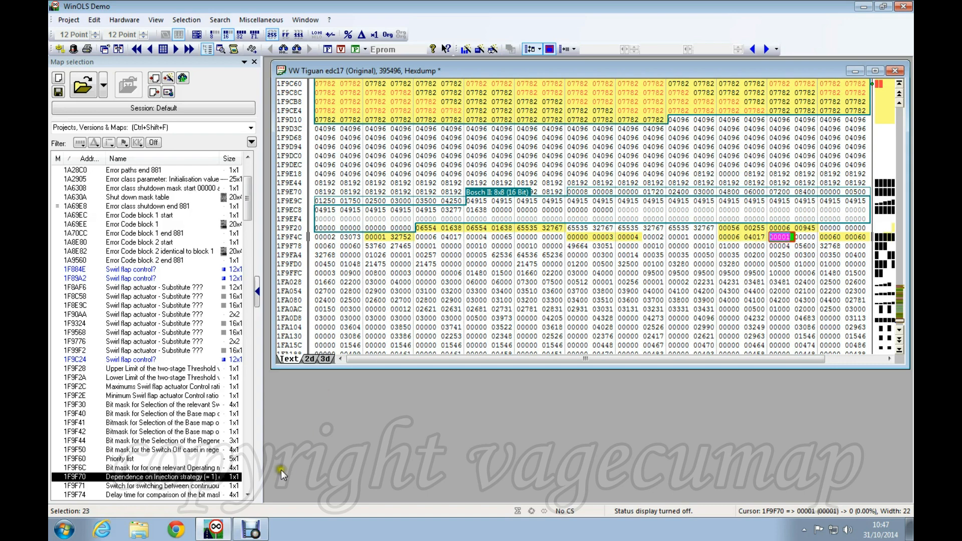
Step: View the hexdump as a 2D graph, return to text, and recheck the values at 1F9F50, 1F9F70 and 1F9F80 and the 1F9C24 map
{"action": "left_click", "coordinate": [309, 359]}
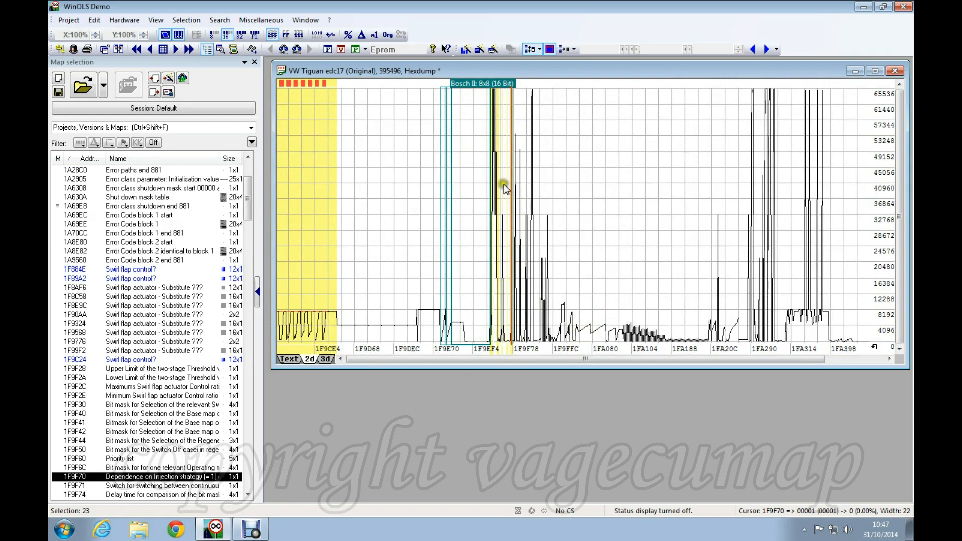
{"action": "left_click", "coordinate": [289, 359]}
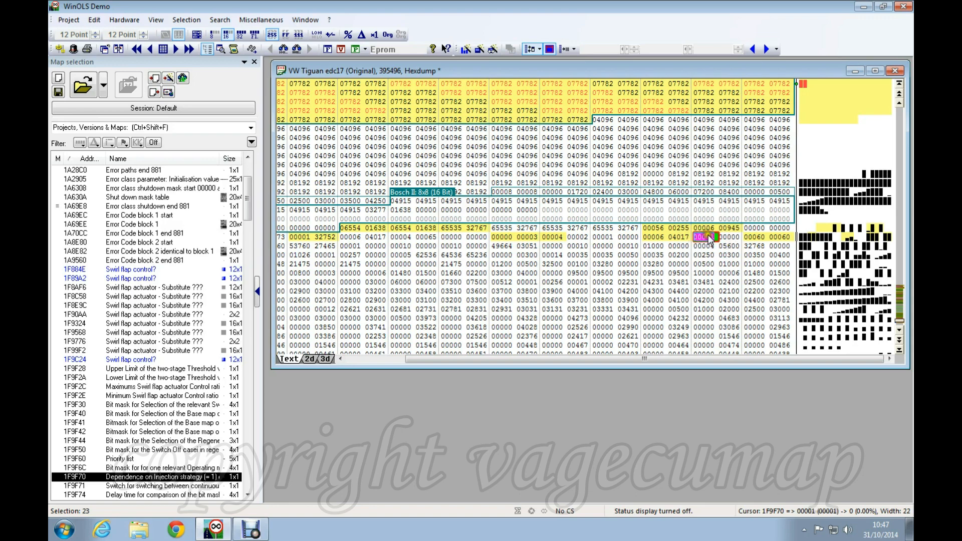
{"action": "left_click", "coordinate": [306, 236]}
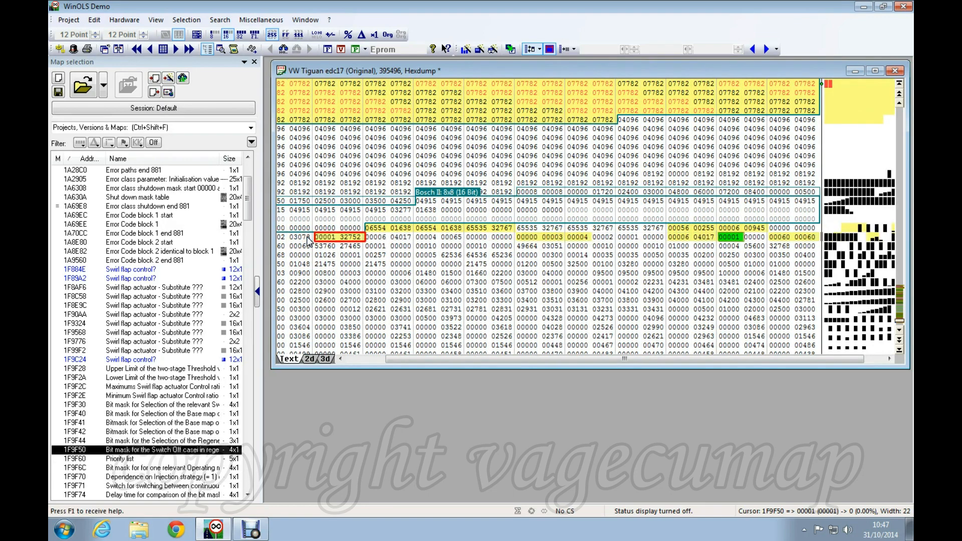
{"action": "left_click", "coordinate": [729, 237]}
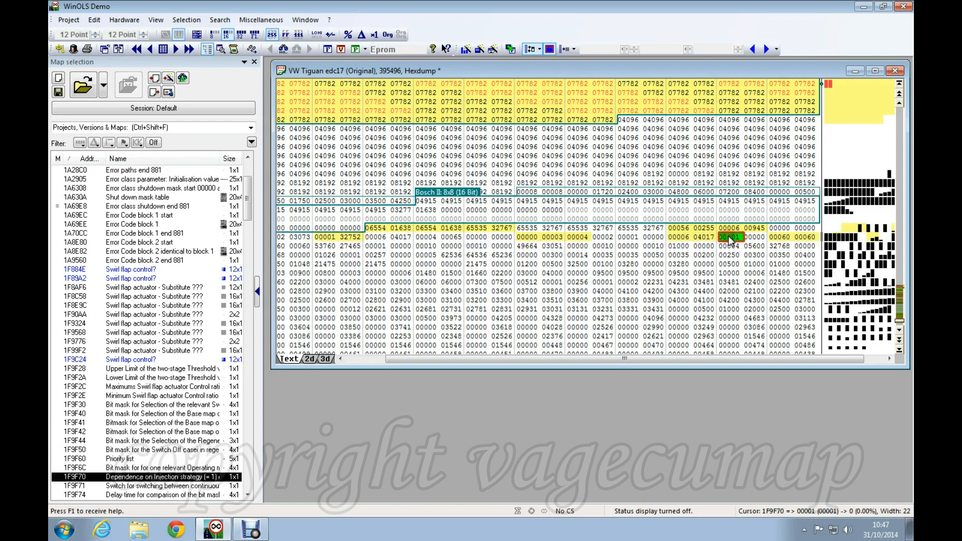
{"action": "left_click", "coordinate": [374, 246]}
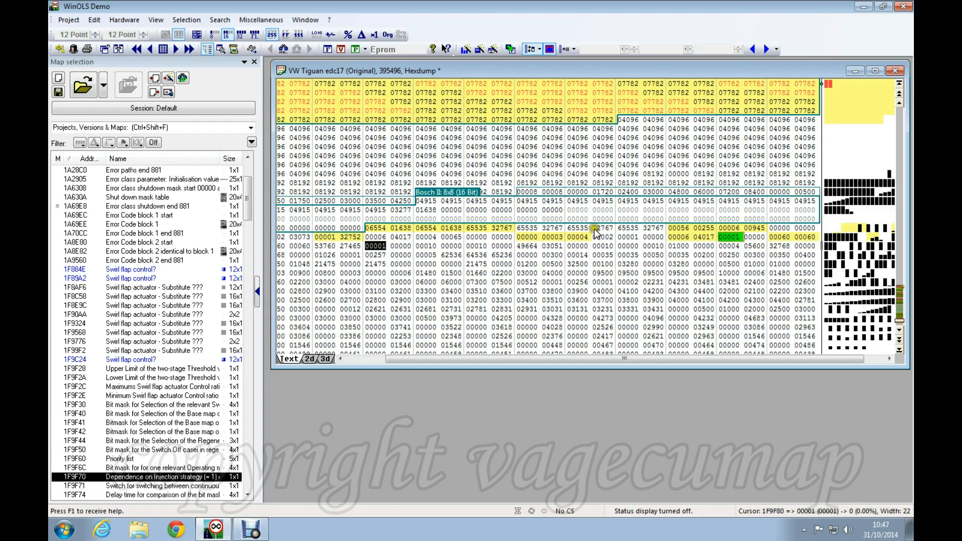
{"action": "left_click", "coordinate": [331, 238]}
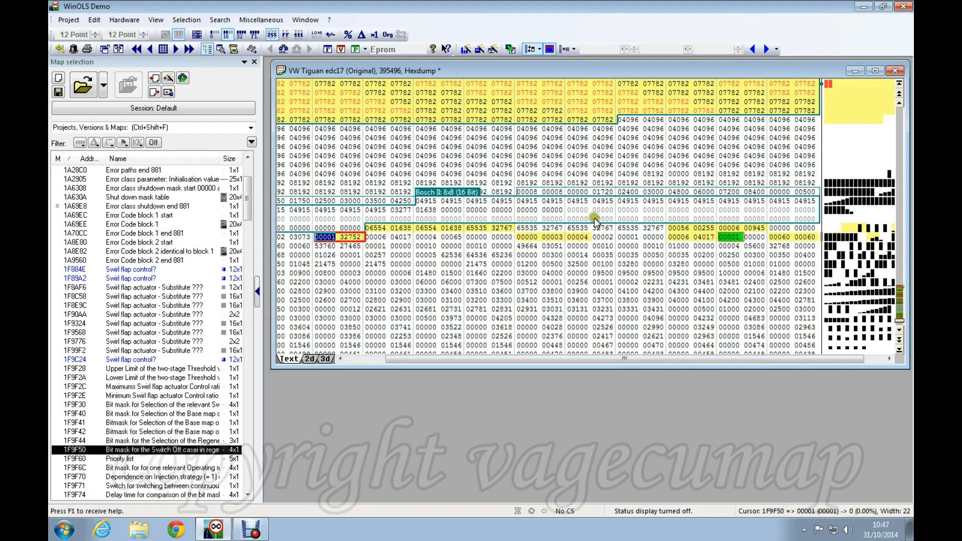
{"action": "left_click", "coordinate": [729, 238]}
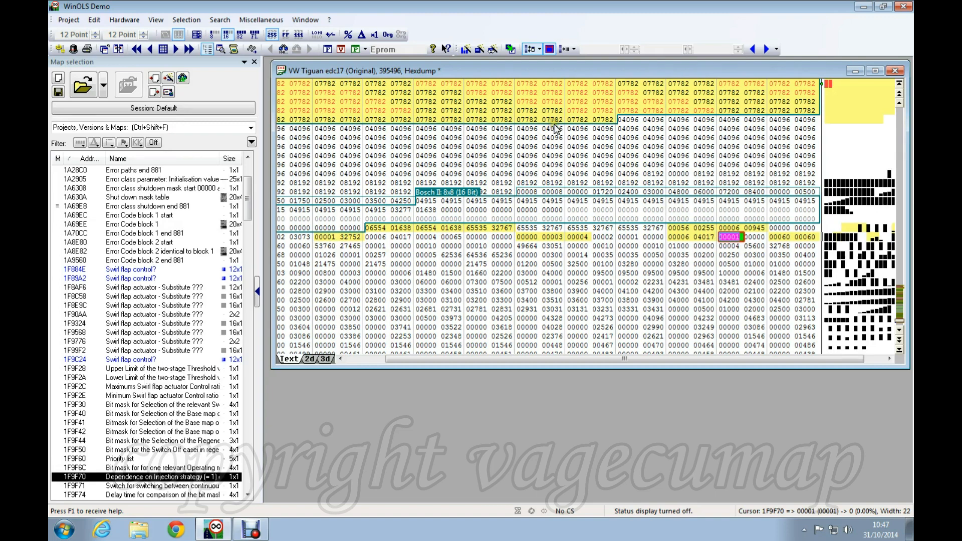
{"action": "left_click", "coordinate": [520, 99]}
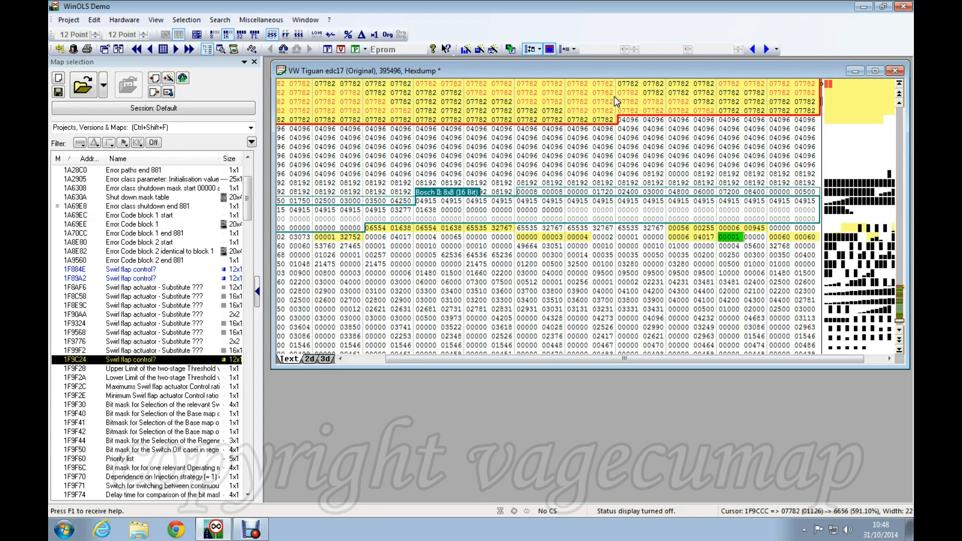
Step: Set the injection strategy dependence value at 1F9F70 to 0
{"action": "left_click", "coordinate": [728, 237]}
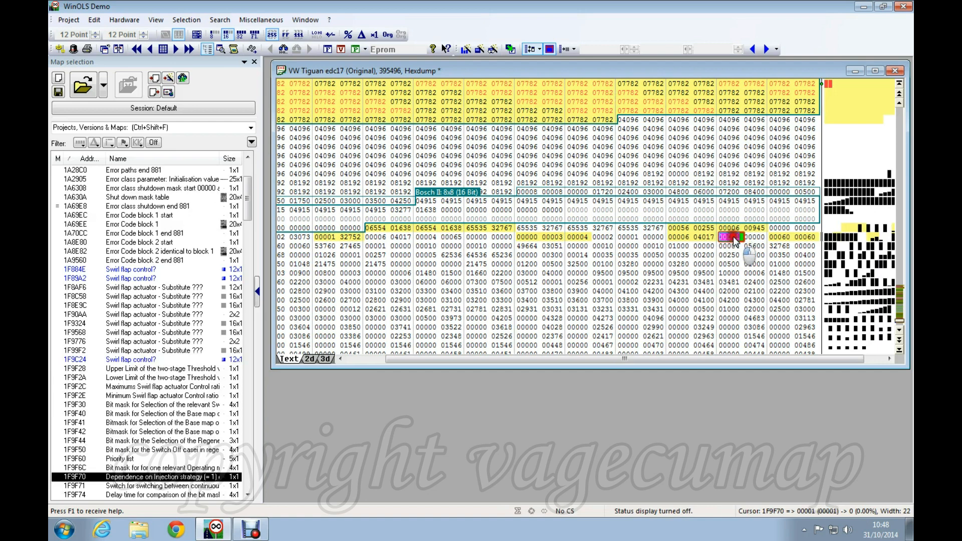
{"action": "type", "text": "0"}
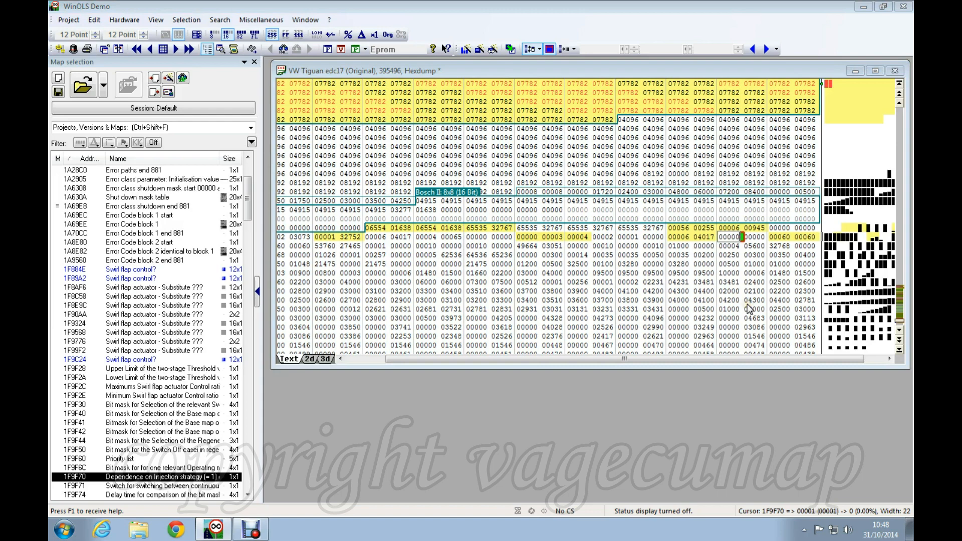
{"action": "key", "text": "Return"}
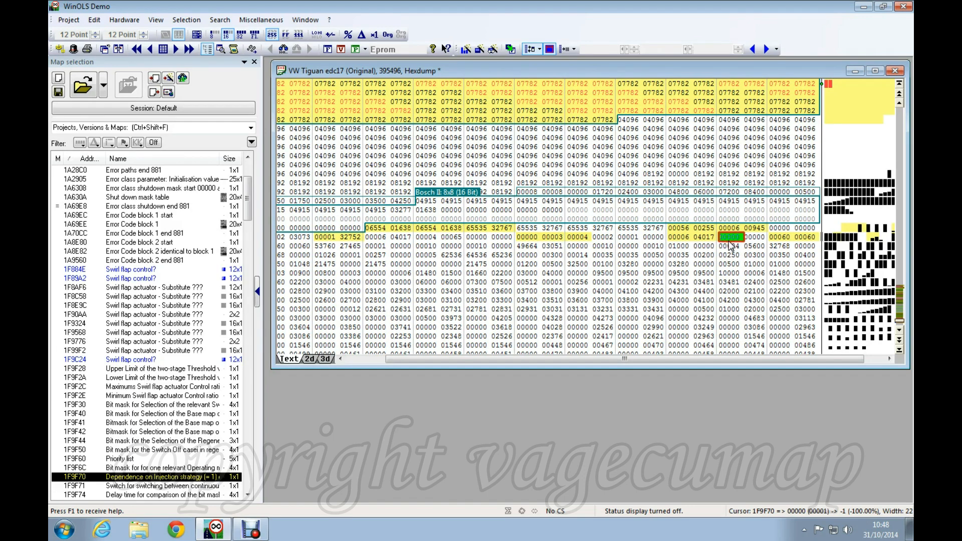
Step: Review the switch-off bit mask at 1F9F50, the injection strategy dependence at 1F9F70 and the swirl flap control map at 1F9C24
{"action": "left_click", "coordinate": [326, 236]}
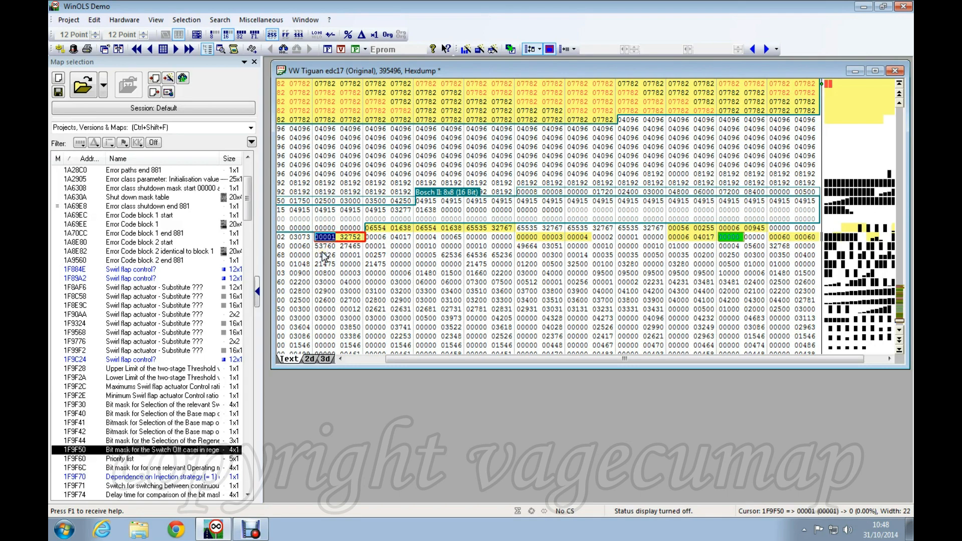
{"action": "left_click", "coordinate": [731, 236]}
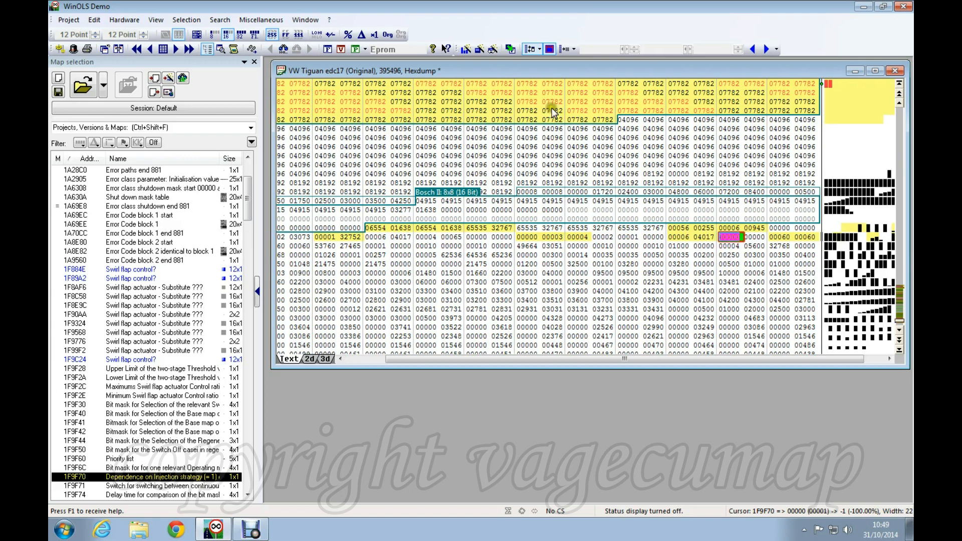
{"action": "scroll", "coordinate": [552, 107], "scroll_direction": "up", "scroll_amount": 2}
{"action": "left_click", "coordinate": [554, 146]}
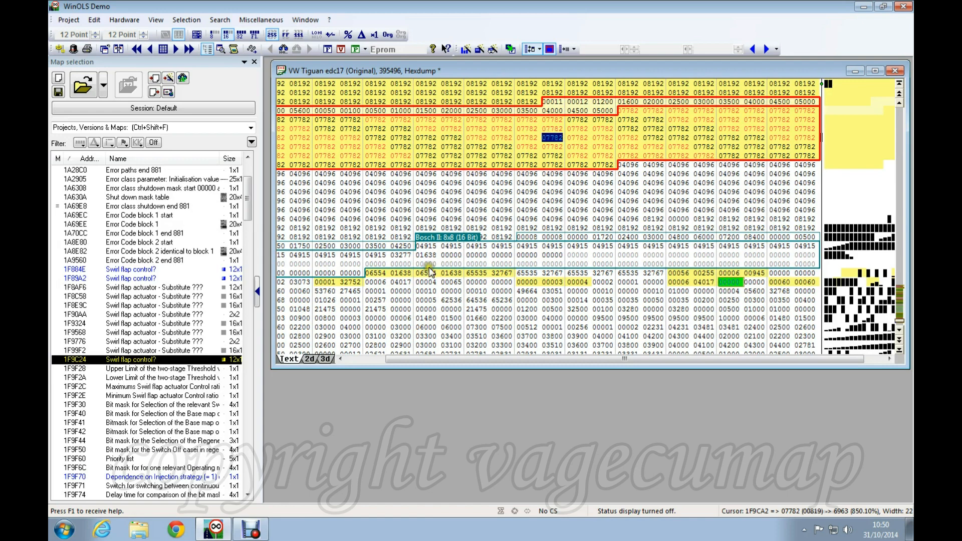
Step: Compare the switch-off bit mask at 1F9F50 with the value at 1F9F80 and the injection strategy dependence at 1F9F70
{"action": "left_click", "coordinate": [325, 283]}
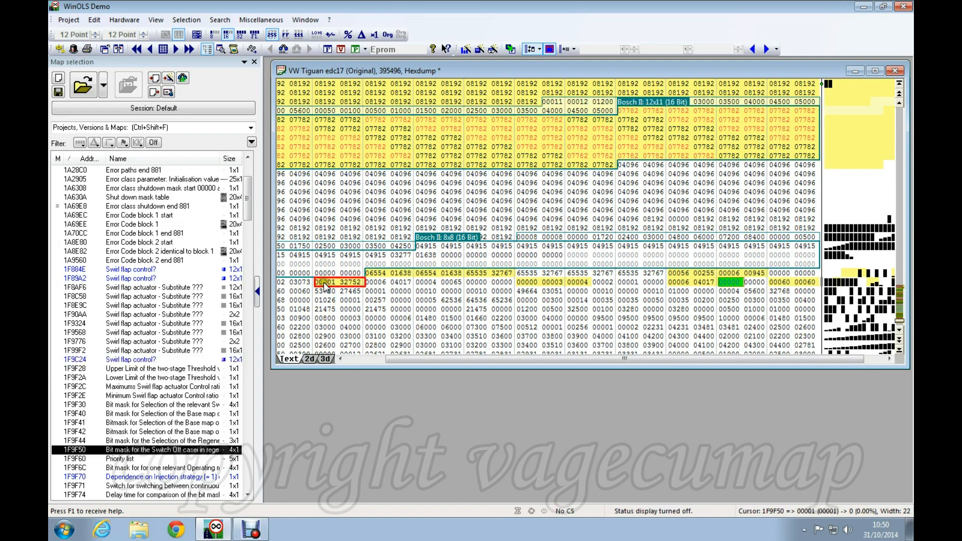
{"action": "left_click", "coordinate": [385, 291]}
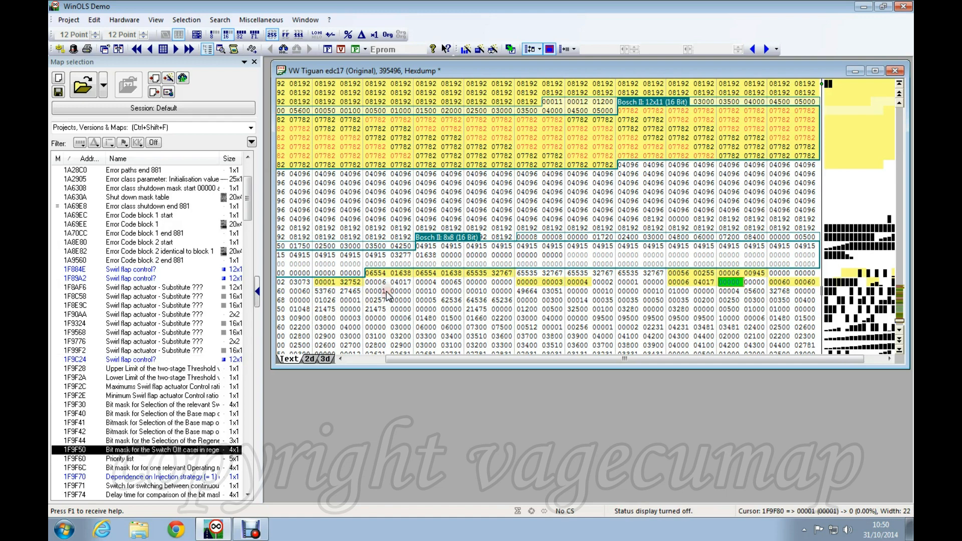
{"action": "left_click", "coordinate": [334, 283]}
{"action": "left_click", "coordinate": [374, 291]}
{"action": "left_click", "coordinate": [729, 283]}
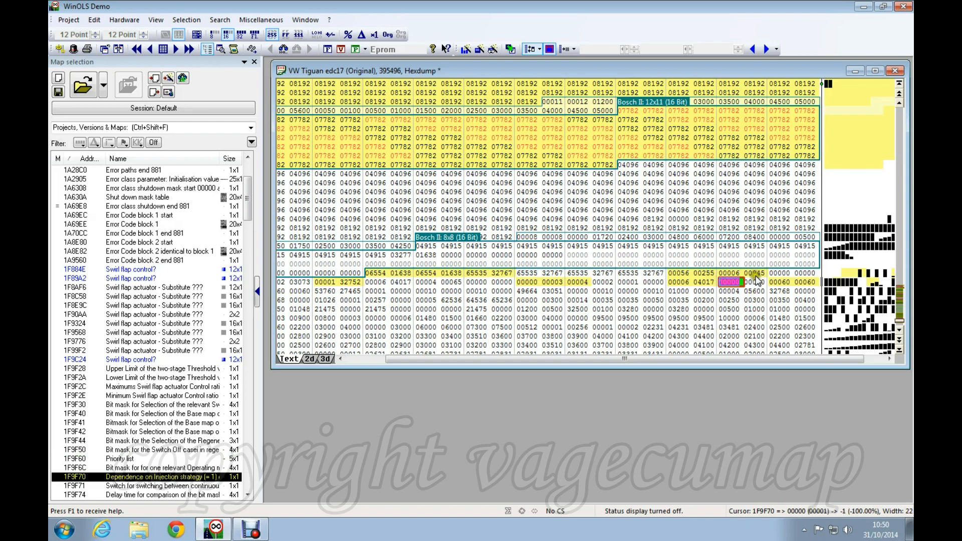